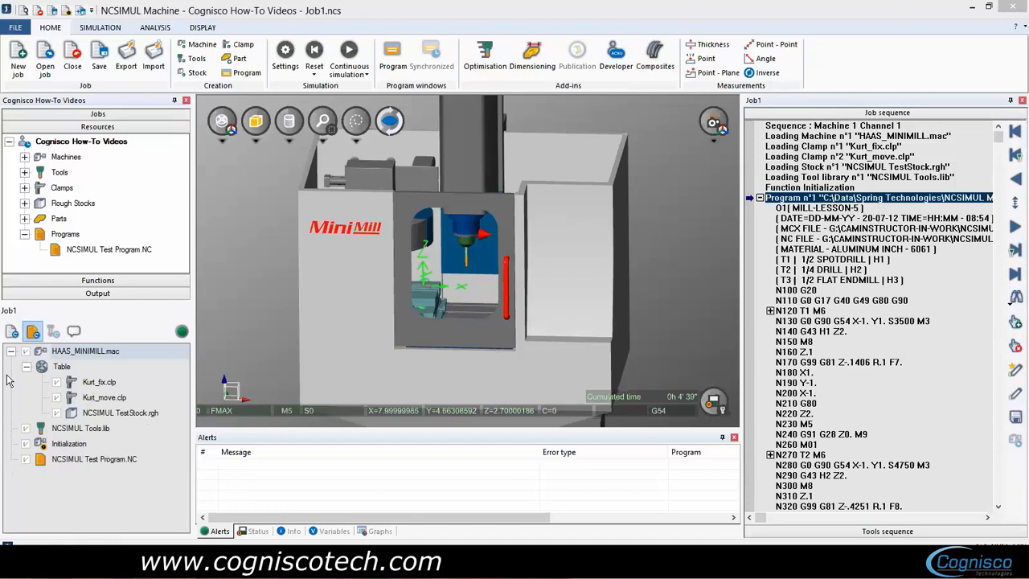
Step: Open NCSIMUL Test Program.NC in Notepad to examine its code, and close it again
{"action": "double_click", "coordinate": [78, 463]}
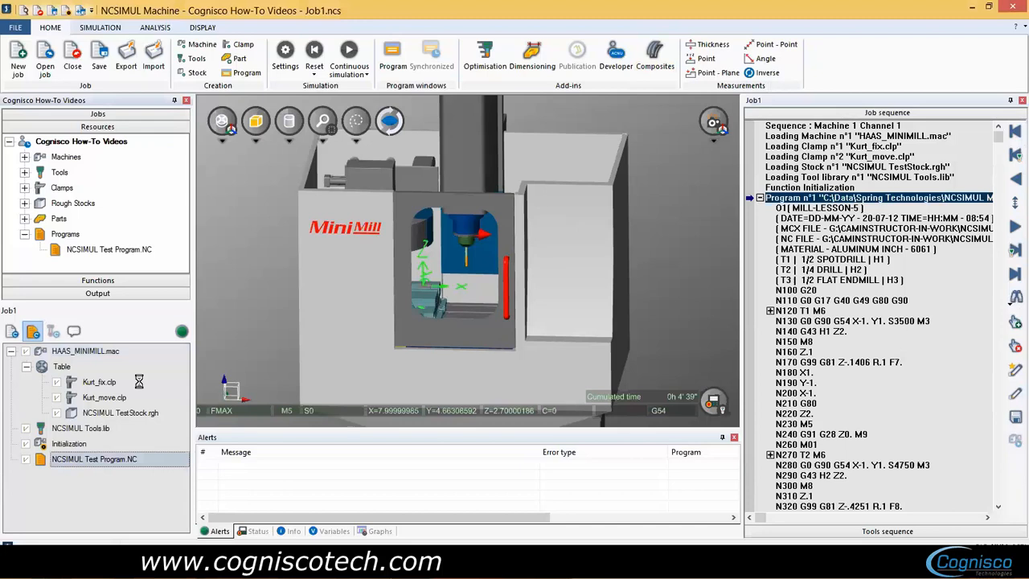
{"action": "left_click_drag", "start_coordinate": [213, 64], "coordinate": [246, 263]}
{"action": "left_click", "coordinate": [246, 264]}
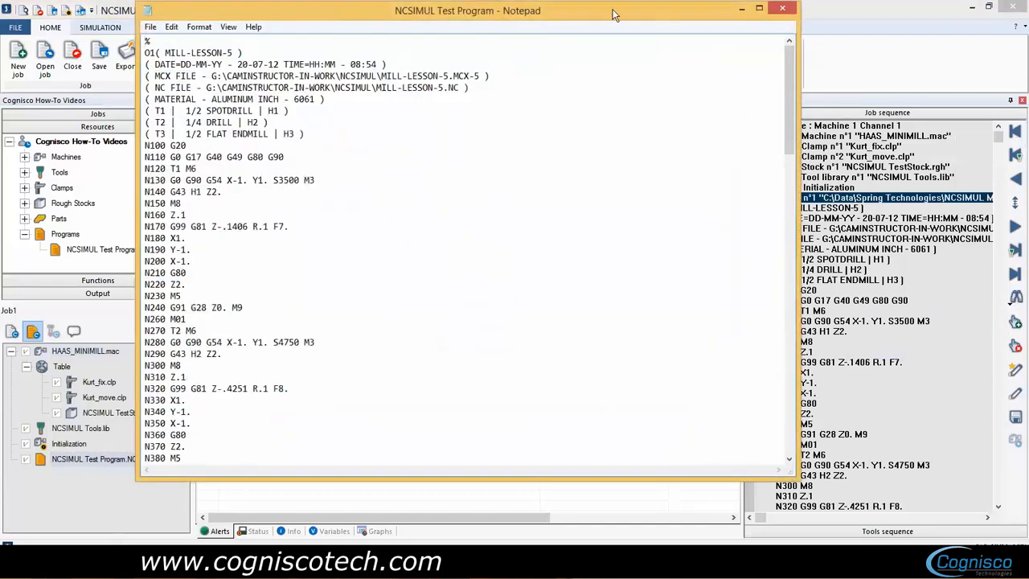
{"action": "left_click_drag", "start_coordinate": [612, 14], "coordinate": [629, 73]}
{"action": "left_click", "coordinate": [740, 55]}
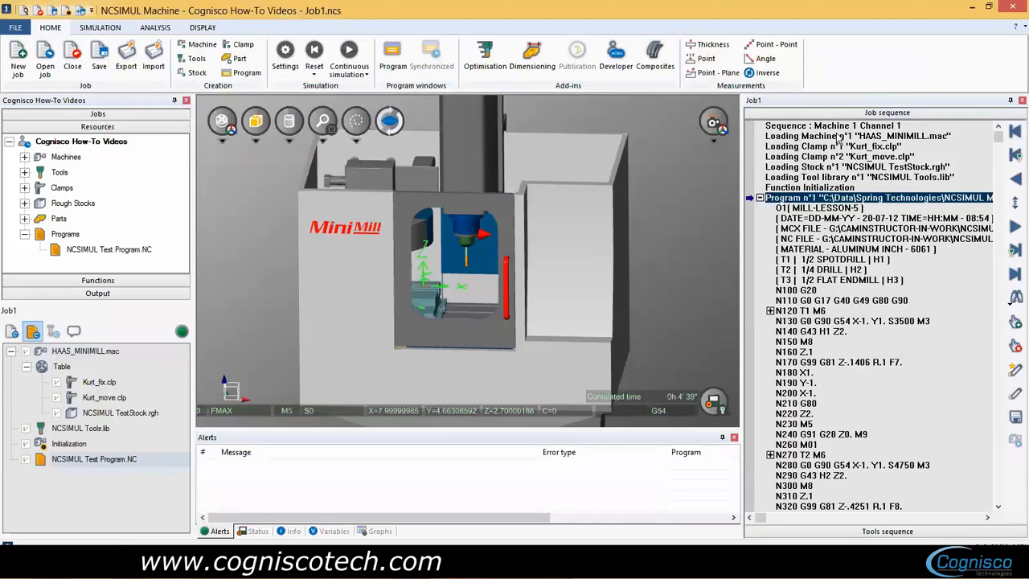
Step: Step through the job sequence from its first line to Function Initialization, loading the machine, clamps, stock and tool library
{"action": "left_click_drag", "start_coordinate": [578, 263], "coordinate": [550, 269]}
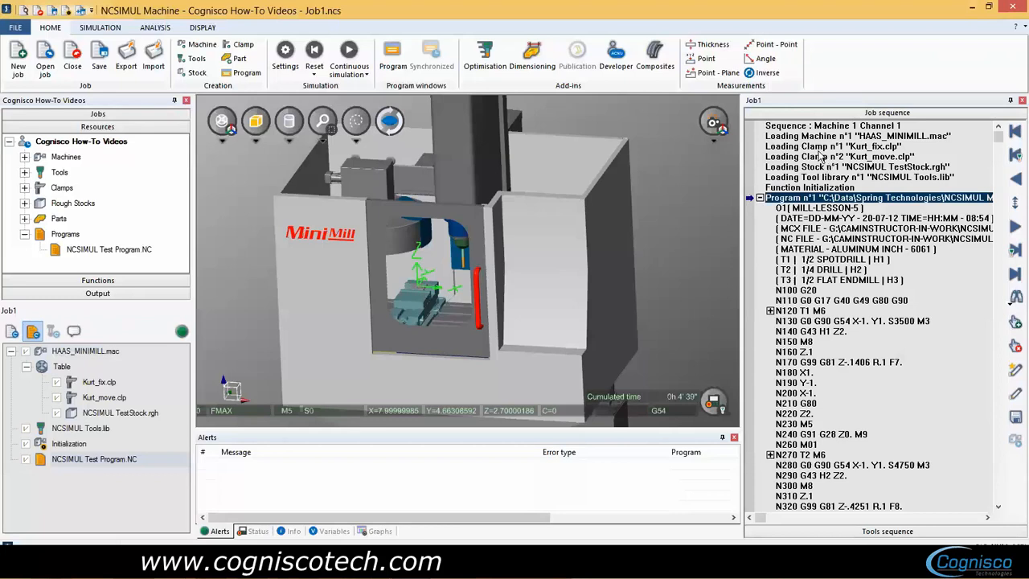
{"action": "left_click", "coordinate": [831, 128]}
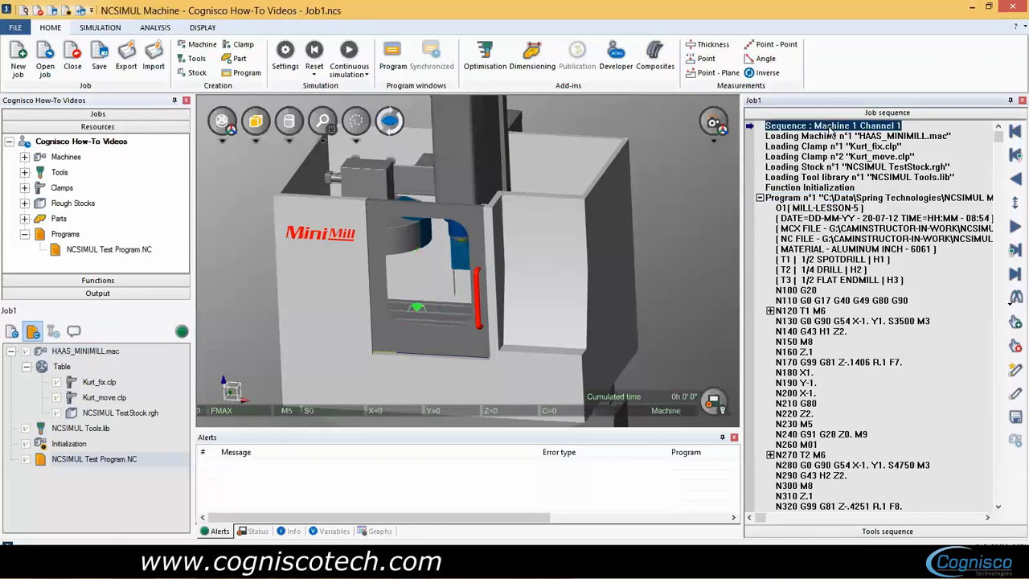
{"action": "key", "text": "Down"}
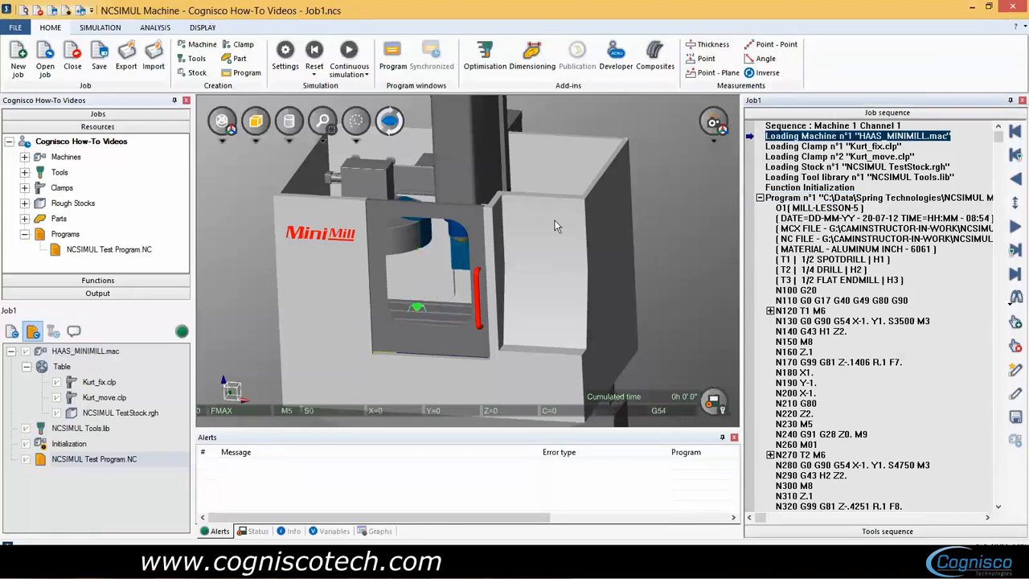
{"action": "key", "text": "Down"}
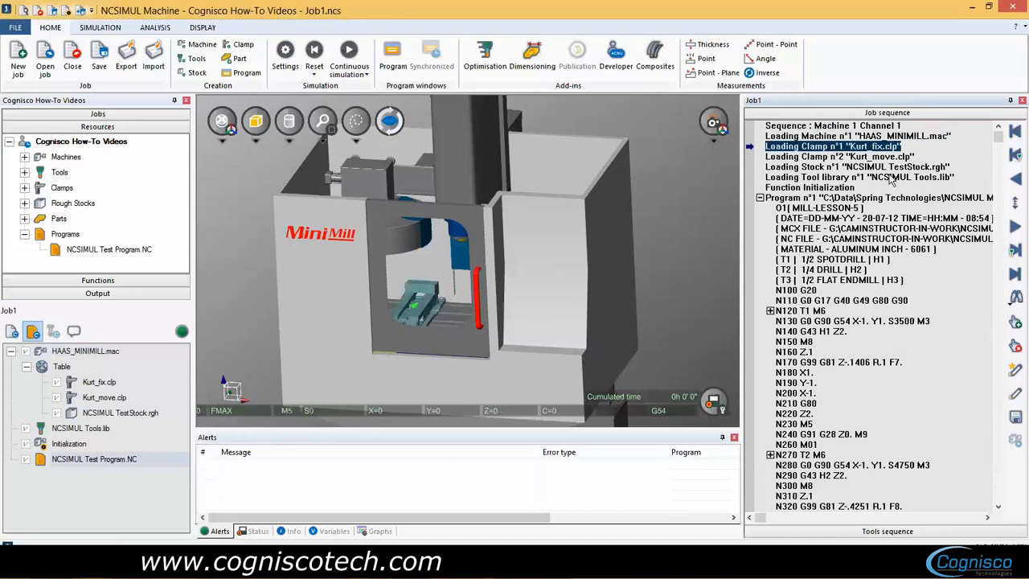
{"action": "key", "text": "Down"}
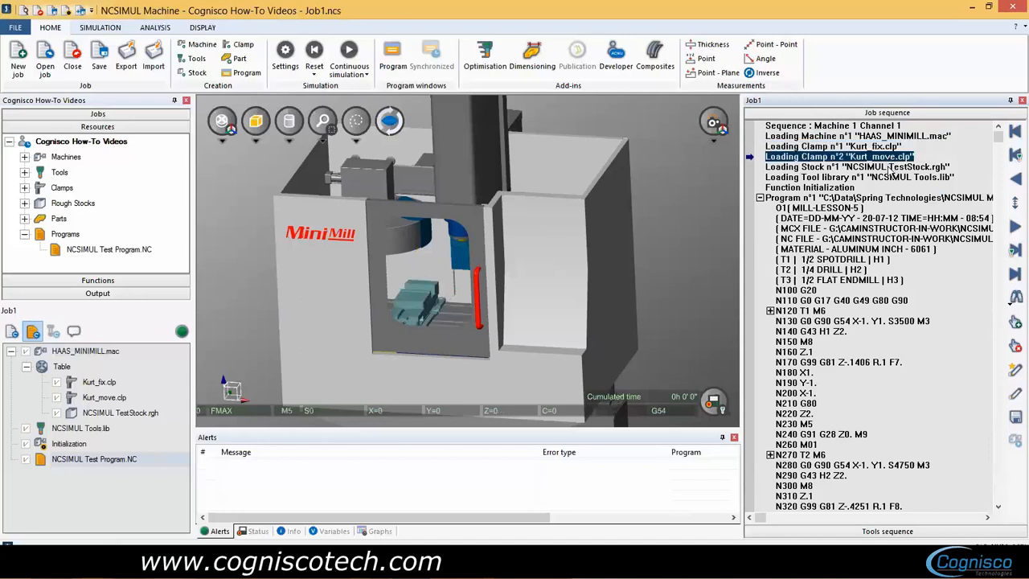
{"action": "key", "text": "Down"}
{"action": "key", "text": "Down"}
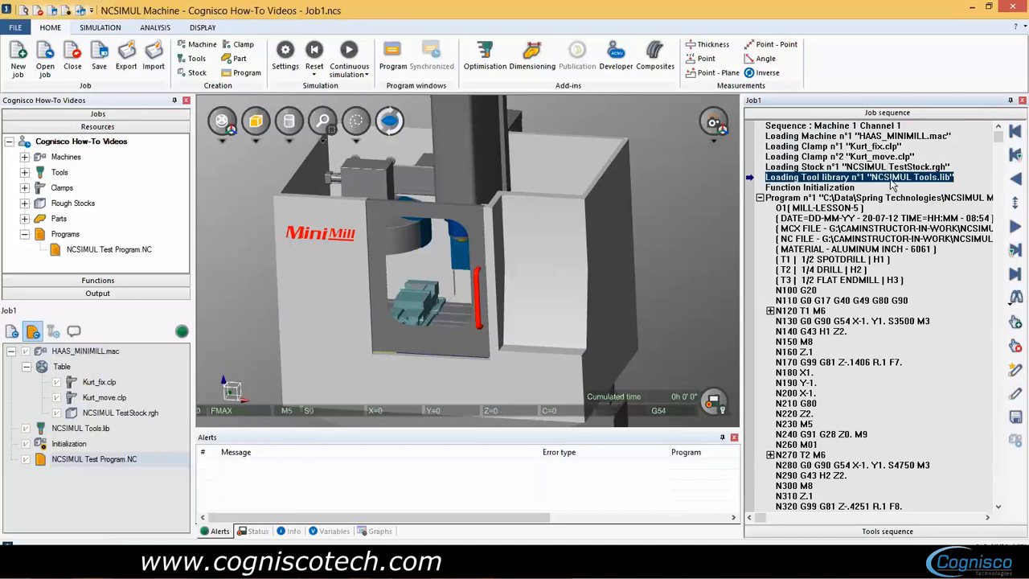
{"action": "key", "text": "Down"}
{"action": "key", "text": "Down"}
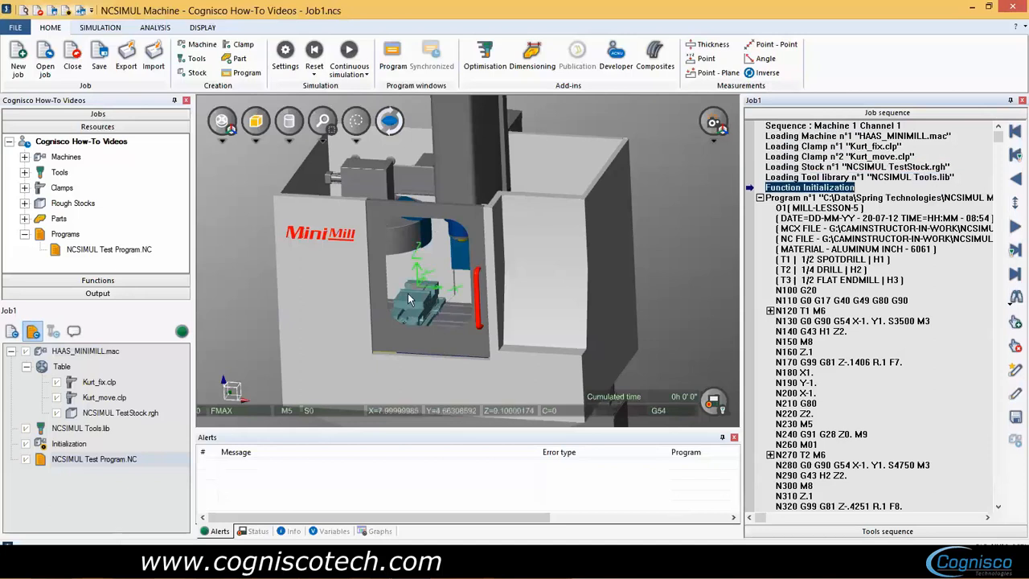
Step: Jump to the end of the job sequence and back to its start, and step through the program to block N240
{"action": "key", "text": "End"}
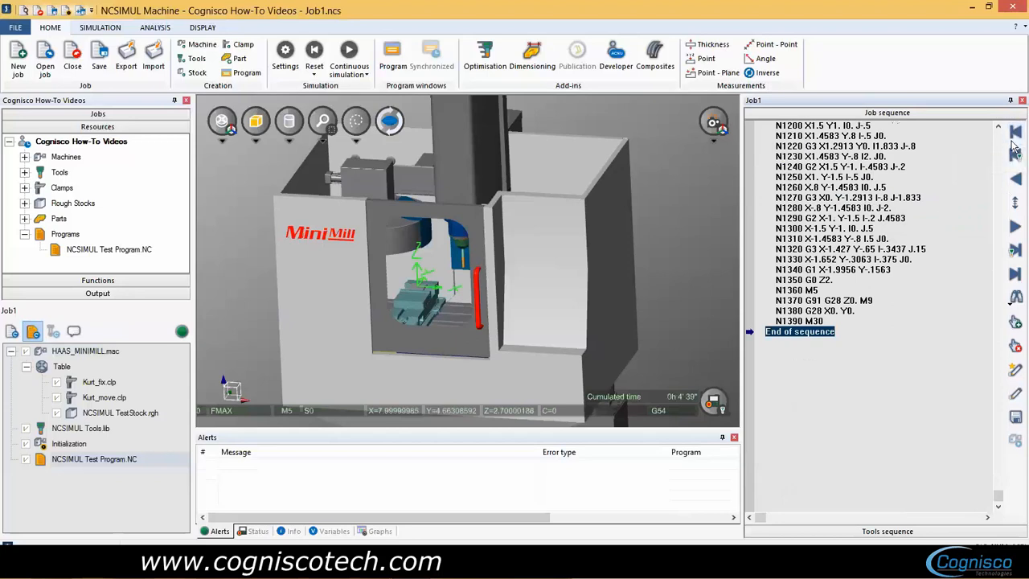
{"action": "key", "text": "Home"}
{"action": "left_click", "coordinate": [813, 230]}
{"action": "key", "text": "Down"}
{"action": "key", "text": "Down"}
{"action": "key", "text": "Down"}
{"action": "key", "text": "Down"}
{"action": "key", "text": "Down"}
{"action": "key", "text": "Down"}
{"action": "key", "text": "Down"}
{"action": "key", "text": "Down"}
{"action": "key", "text": "Down"}
{"action": "key", "text": "Down"}
{"action": "key", "text": "Down"}
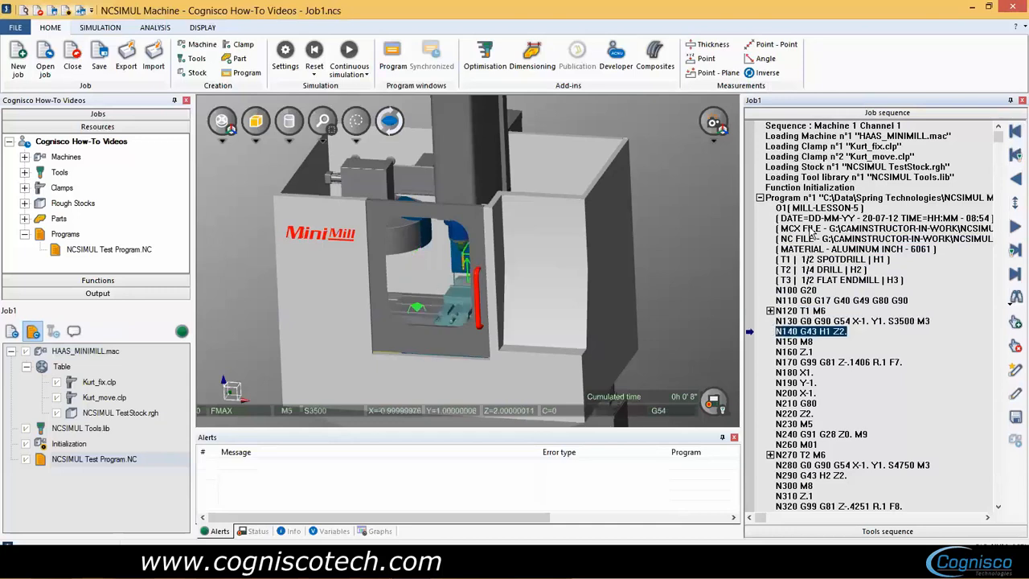
{"action": "middle_click_drag", "start_coordinate": [540, 232], "coordinate": [566, 233]}
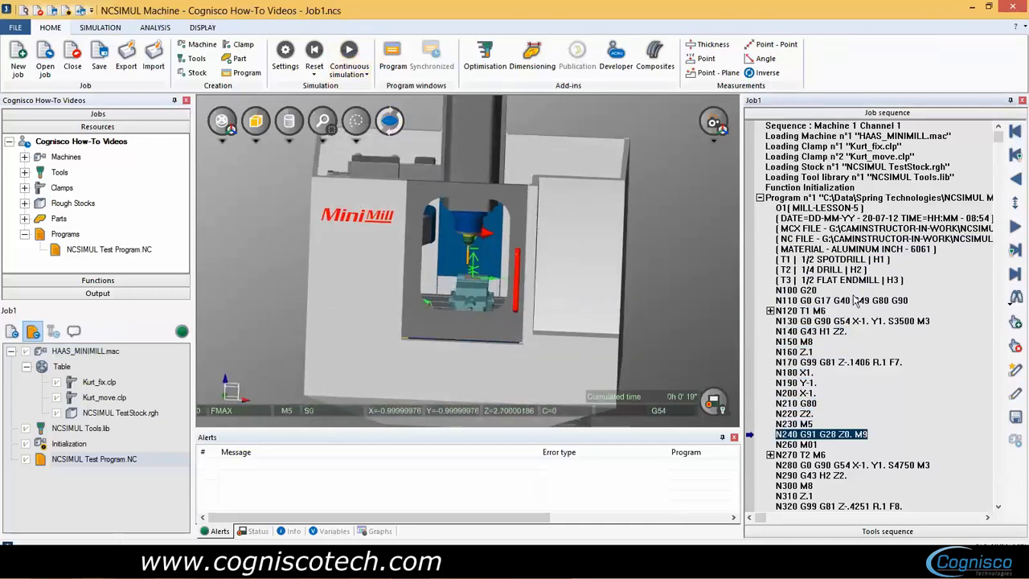
Step: Jump to the program's first and last blocks, and go back by tool changes to the start of the sequence
{"action": "left_click", "coordinate": [1016, 133]}
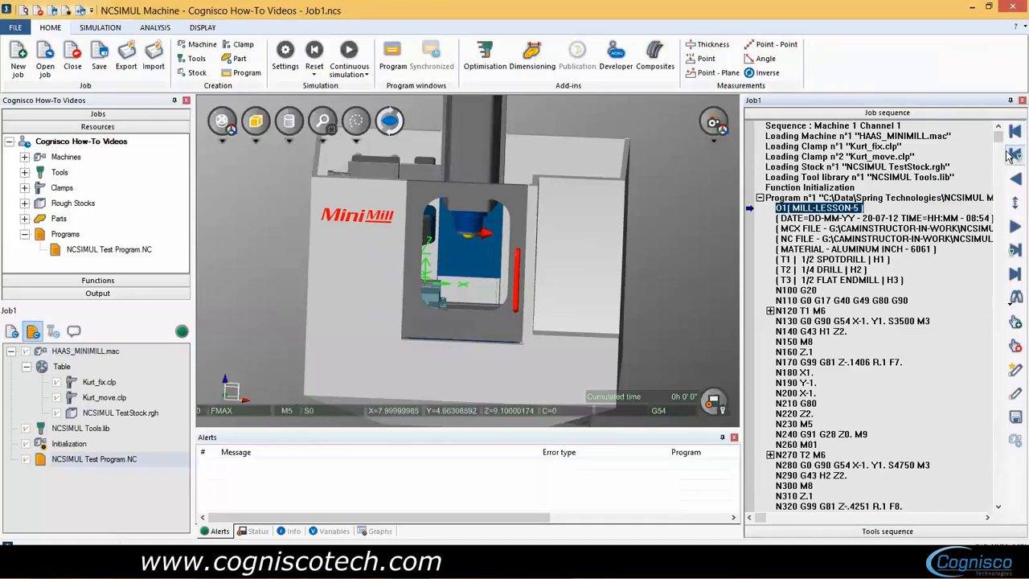
{"action": "left_click", "coordinate": [1016, 275]}
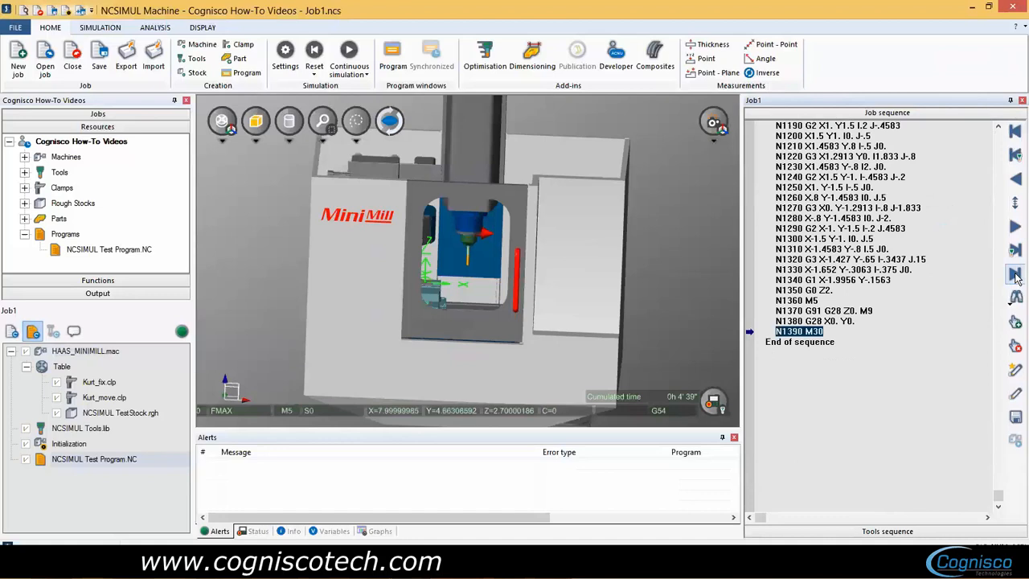
{"action": "left_click", "coordinate": [1016, 155]}
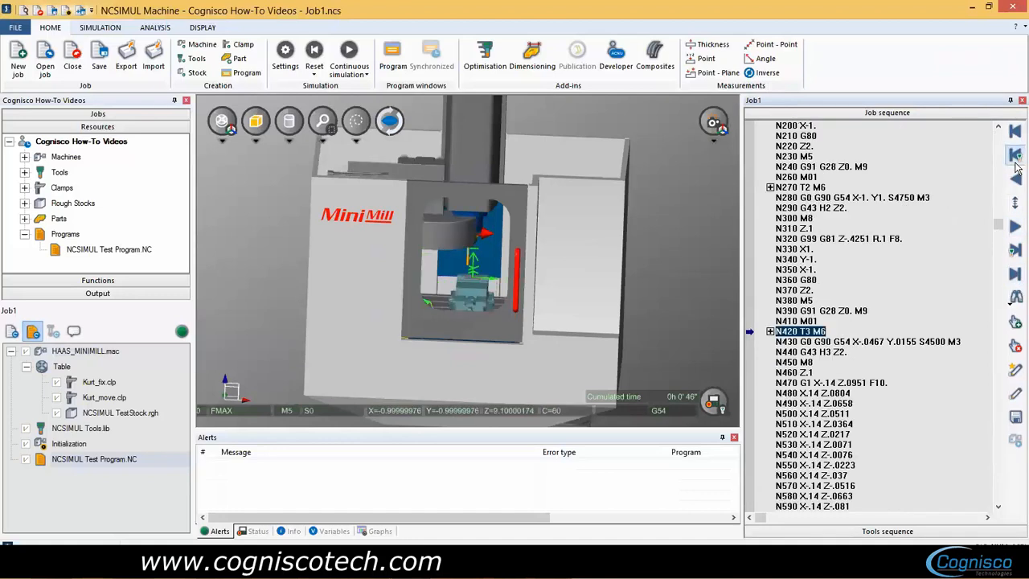
{"action": "left_click", "coordinate": [1016, 155]}
{"action": "left_click", "coordinate": [1016, 156]}
{"action": "left_click", "coordinate": [1015, 155]}
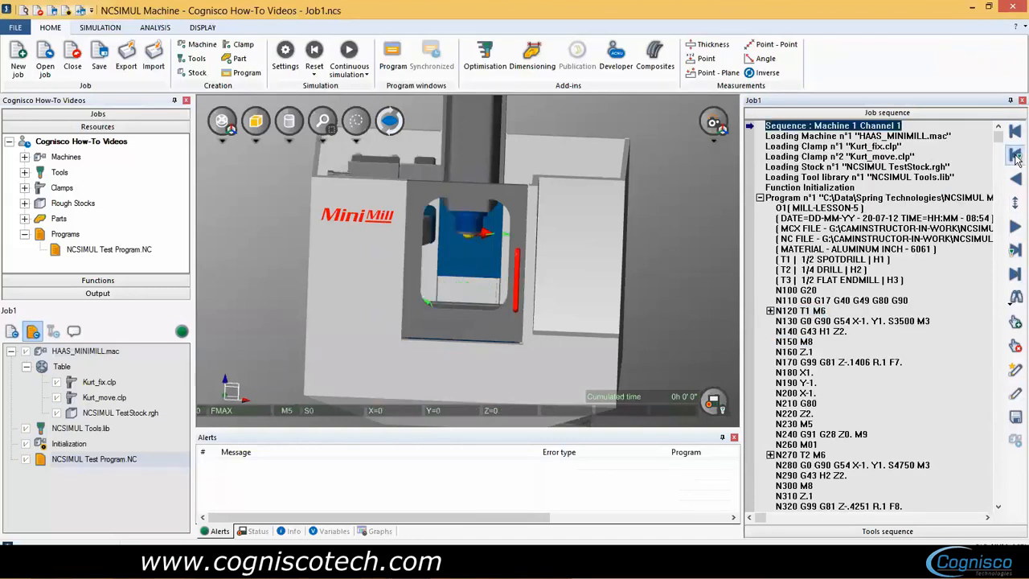
Step: Advance the simulation by tool changes to block N270 T2 M6, and step one block back and forward from there
{"action": "left_click", "coordinate": [1014, 251]}
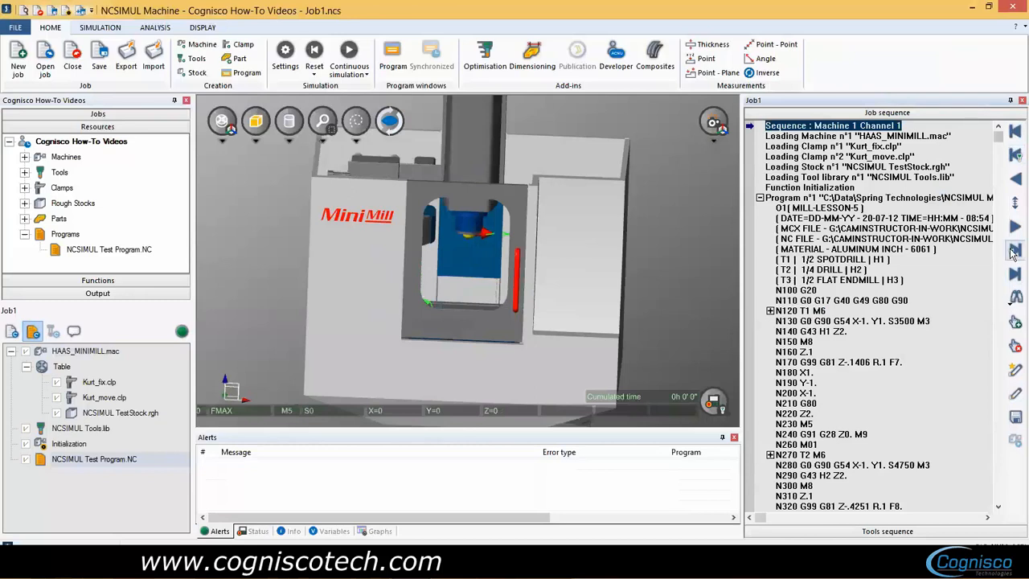
{"action": "left_click", "coordinate": [1014, 252]}
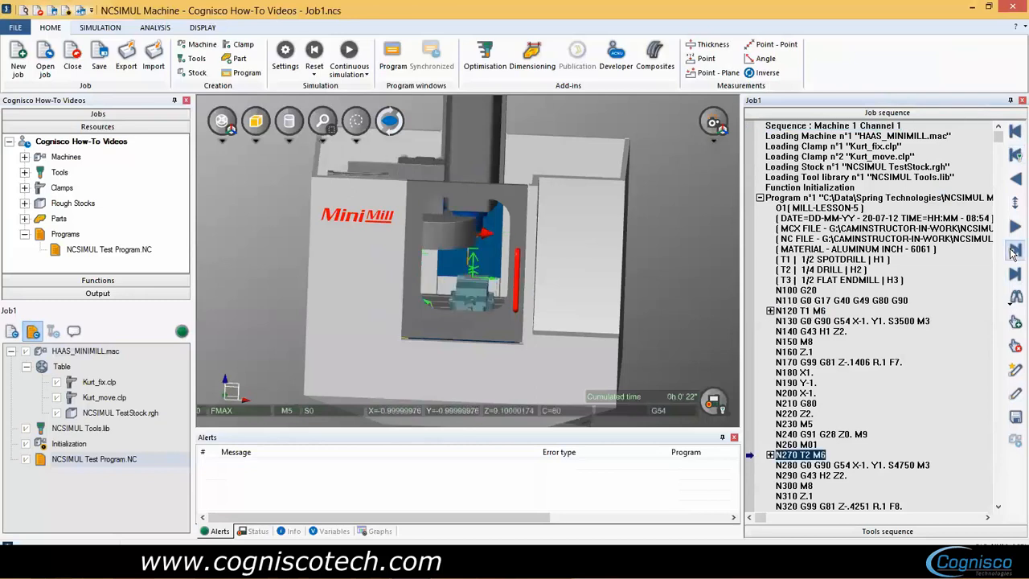
{"action": "left_click", "coordinate": [1016, 155]}
{"action": "left_click", "coordinate": [1015, 253]}
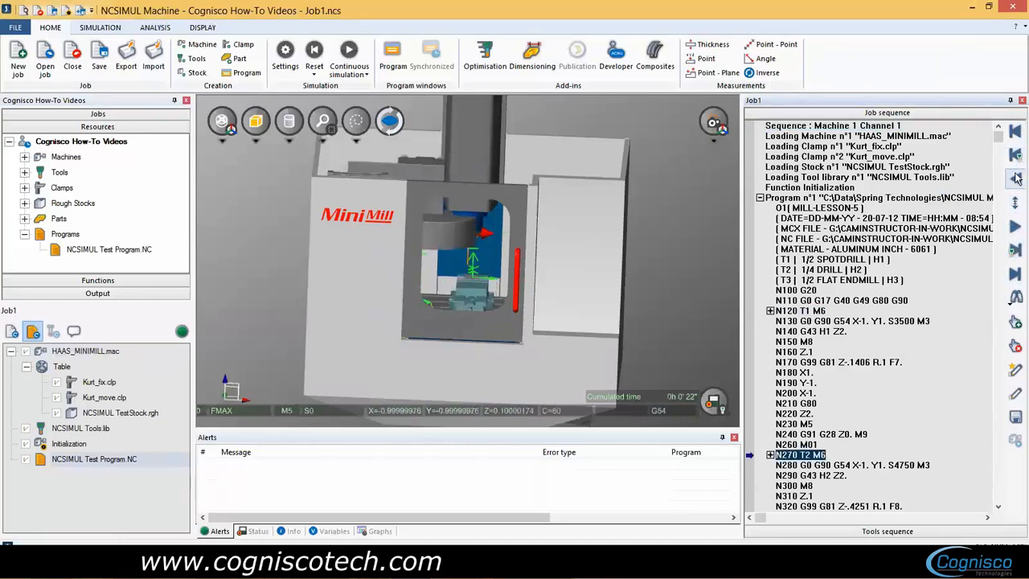
{"action": "left_click", "coordinate": [1016, 181]}
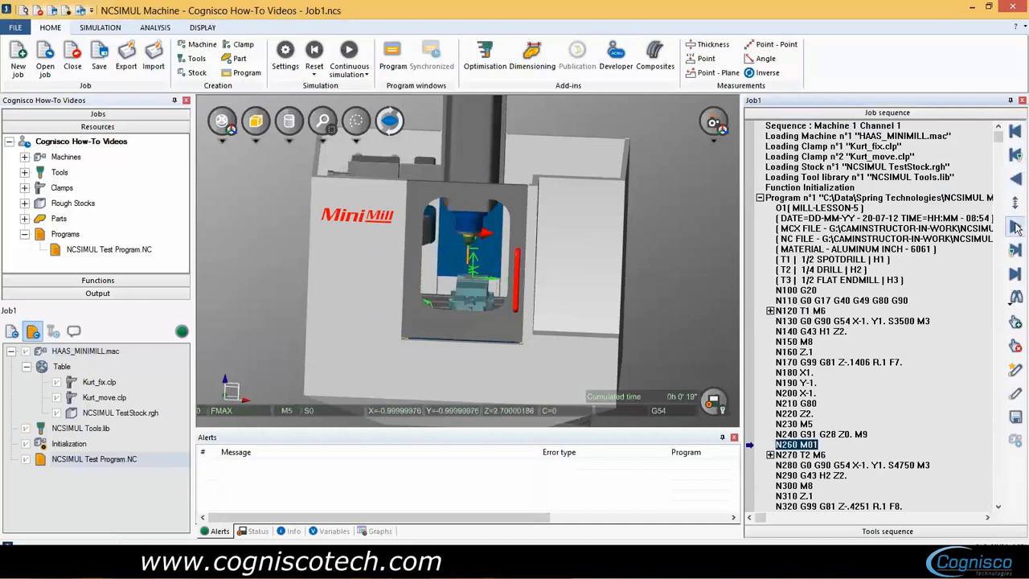
{"action": "left_click", "coordinate": [1017, 230]}
Step: Turn on Dynamic mode and move the simulation directly to block N520 and on to block N840
{"action": "scroll", "coordinate": [1010, 207], "scroll_direction": "up", "scroll_amount": 5}
{"action": "scroll", "coordinate": [1010, 207], "scroll_direction": "down", "scroll_amount": 3}
{"action": "scroll", "coordinate": [1010, 207], "scroll_direction": "down", "scroll_amount": 5}
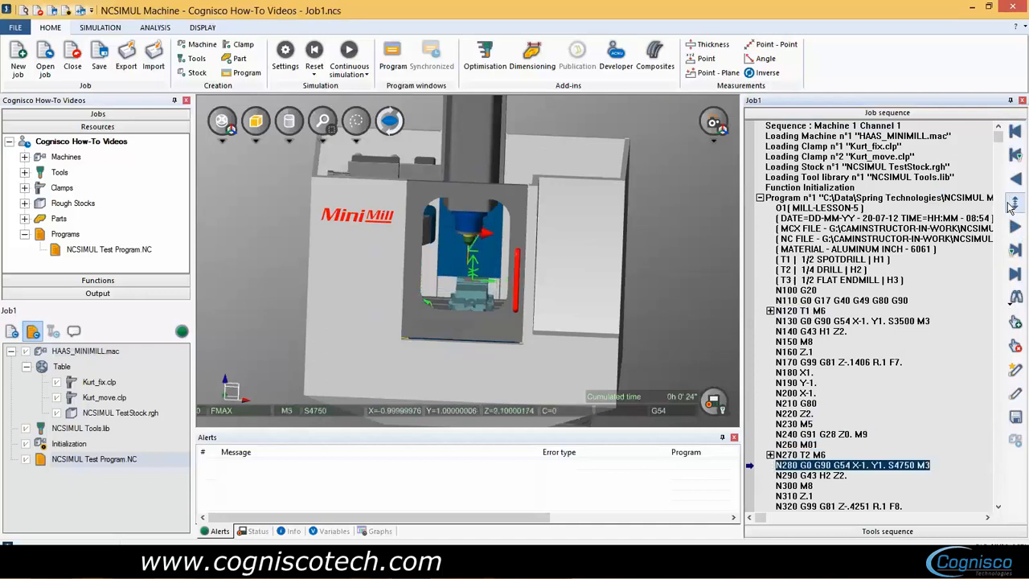
{"action": "scroll", "coordinate": [1017, 191], "scroll_direction": "up", "scroll_amount": 3}
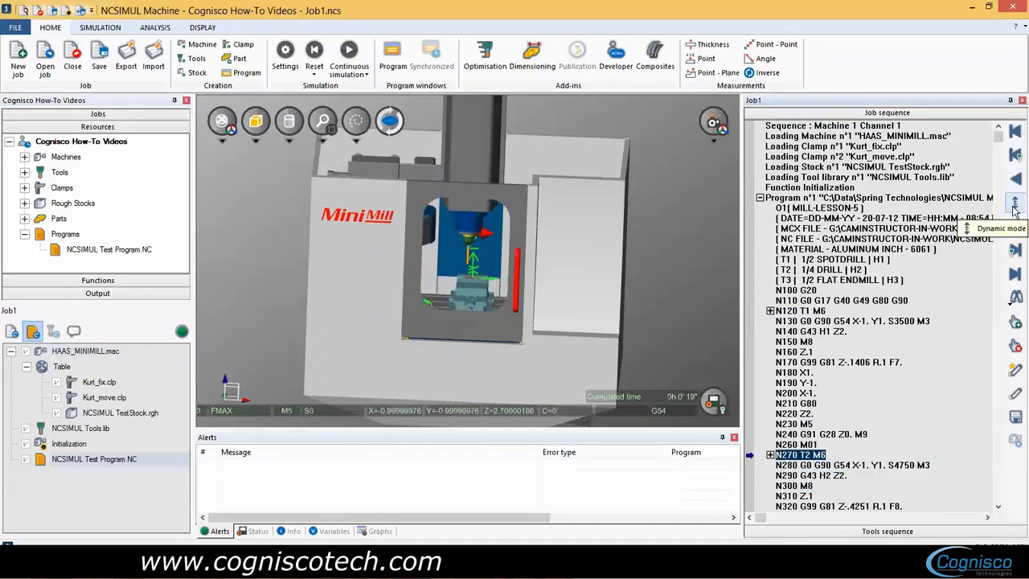
{"action": "left_click", "coordinate": [1015, 209]}
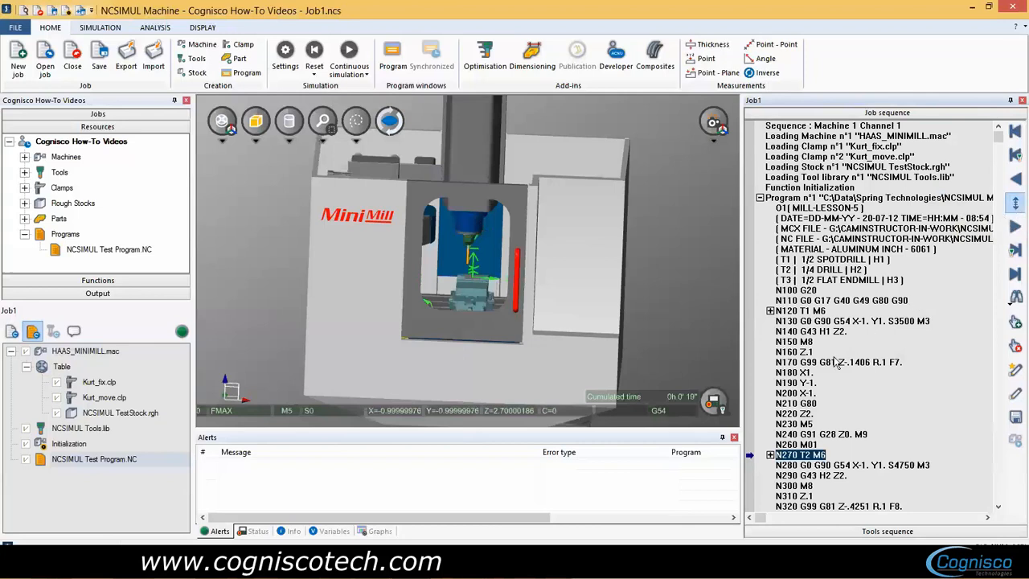
{"action": "scroll", "coordinate": [819, 343], "scroll_direction": "down", "scroll_amount": 5}
{"action": "scroll", "coordinate": [819, 344], "scroll_direction": "down", "scroll_amount": 8}
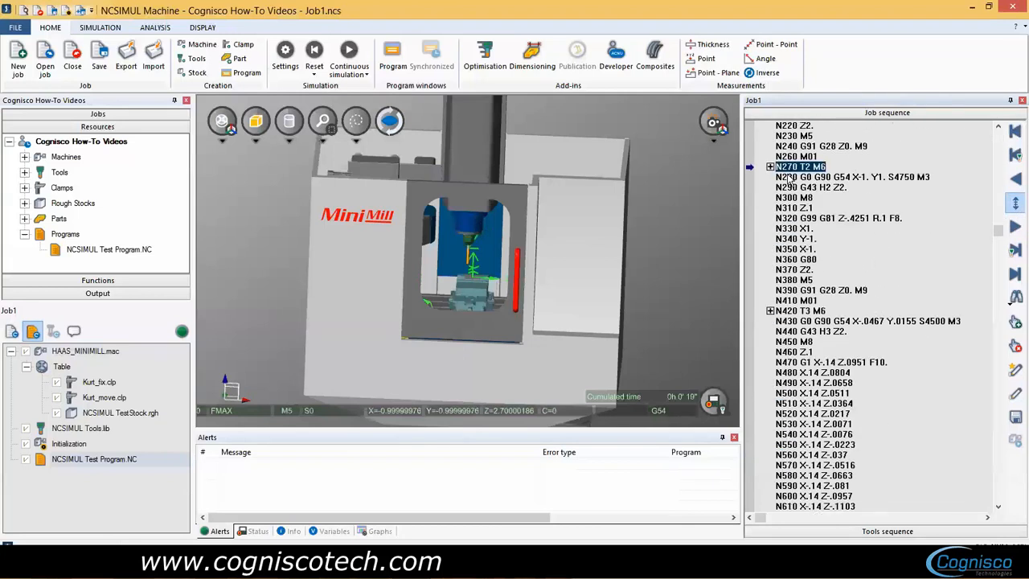
{"action": "left_click", "coordinate": [806, 417]}
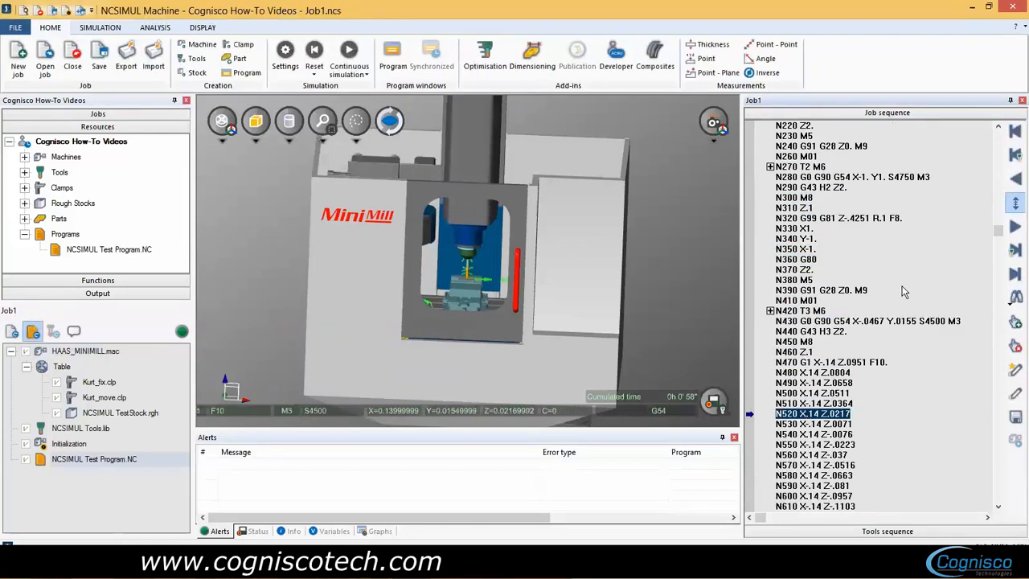
{"action": "scroll", "coordinate": [903, 292], "scroll_direction": "down", "scroll_amount": 15}
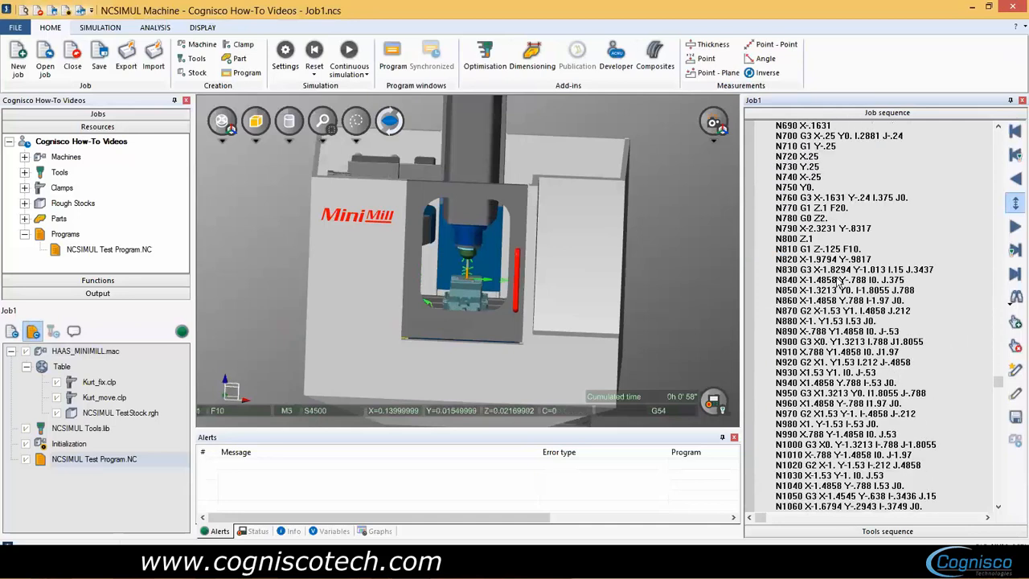
{"action": "left_click", "coordinate": [839, 282]}
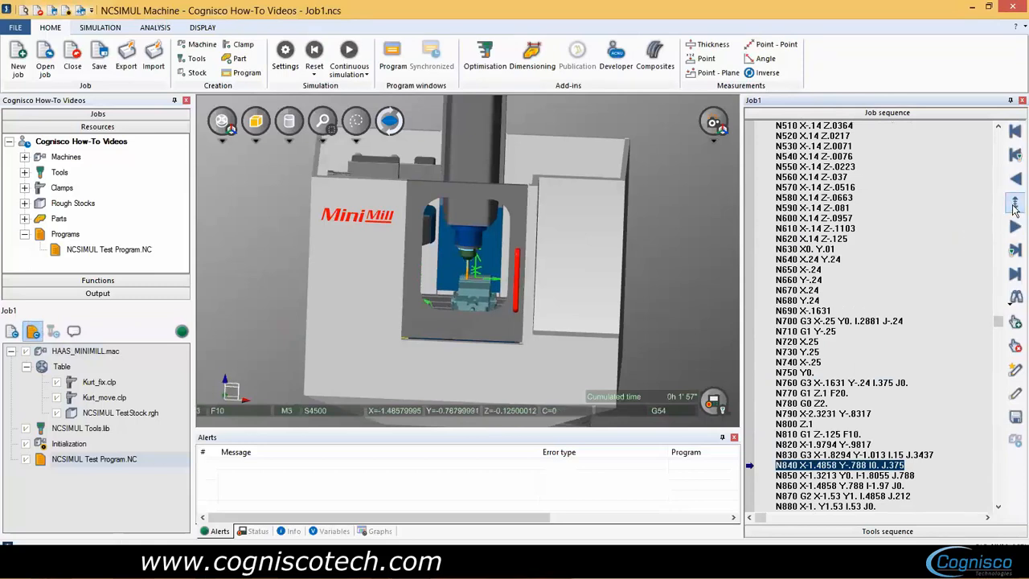
Step: Search the job sequence upwards for Y.25 and close the search
{"action": "left_click", "coordinate": [1017, 298]}
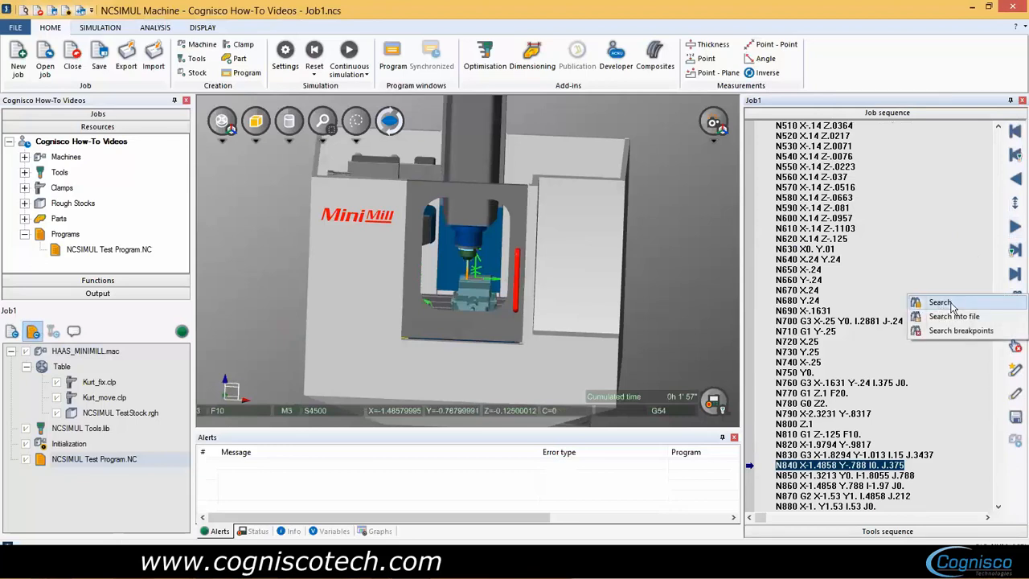
{"action": "left_click", "coordinate": [954, 306]}
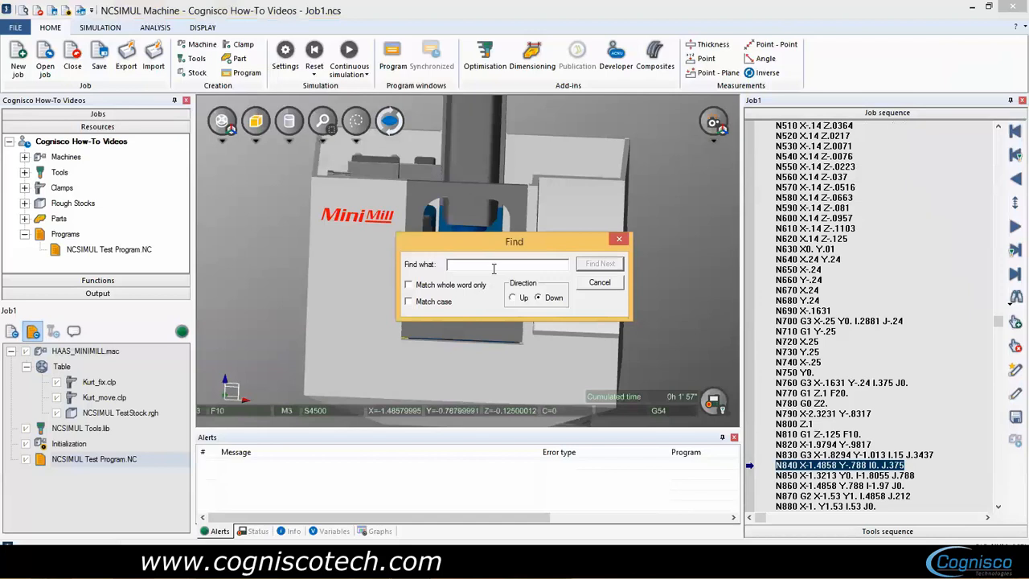
{"action": "type", "text": "Y.25"}
{"action": "left_click", "coordinate": [524, 299]}
{"action": "left_click", "coordinate": [595, 265]}
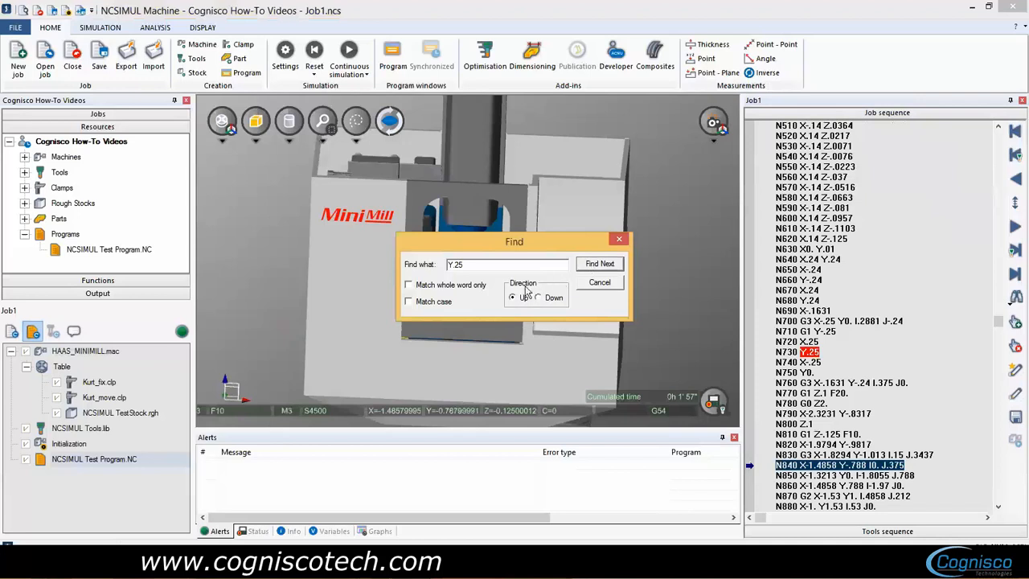
{"action": "left_click_drag", "start_coordinate": [474, 264], "coordinate": [448, 263]}
{"action": "left_click", "coordinate": [469, 262]}
{"action": "left_click_drag", "start_coordinate": [468, 264], "coordinate": [398, 264]}
{"action": "left_click", "coordinate": [600, 284]}
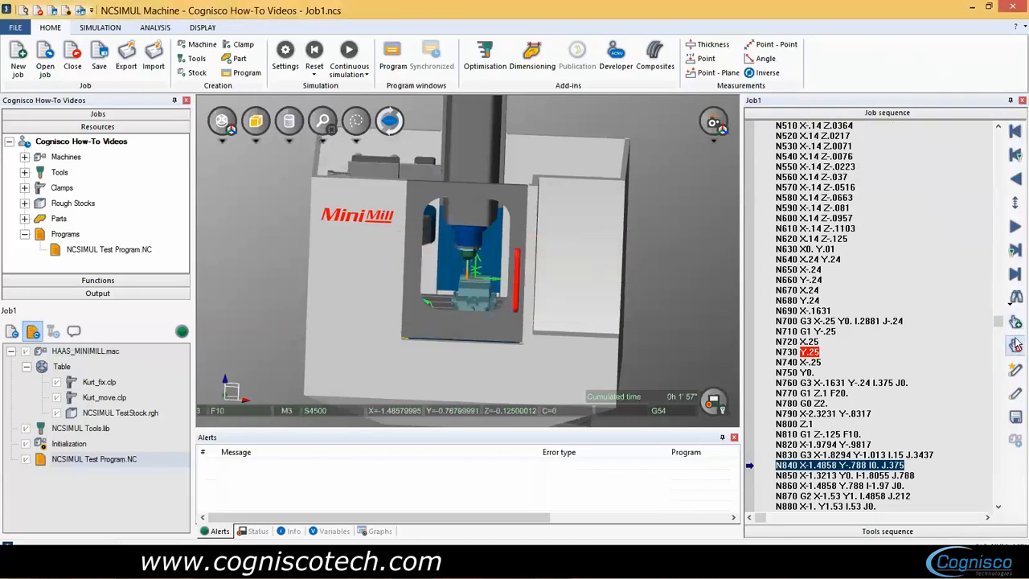
Step: Move the simulation to block N600 and switch the simulation mode from continuous to Break option
{"action": "double_click", "coordinate": [819, 219]}
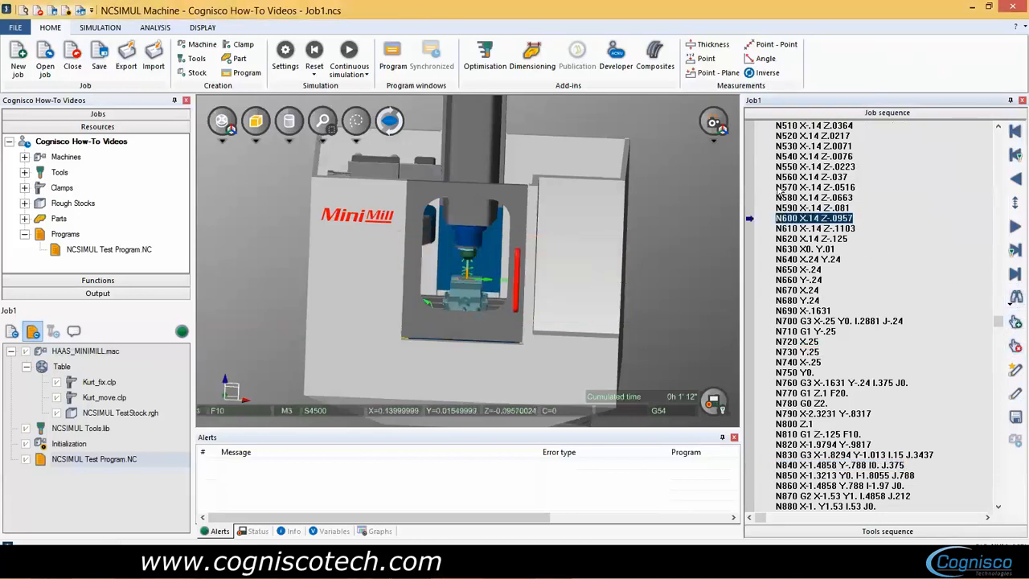
{"action": "left_click", "coordinate": [366, 74]}
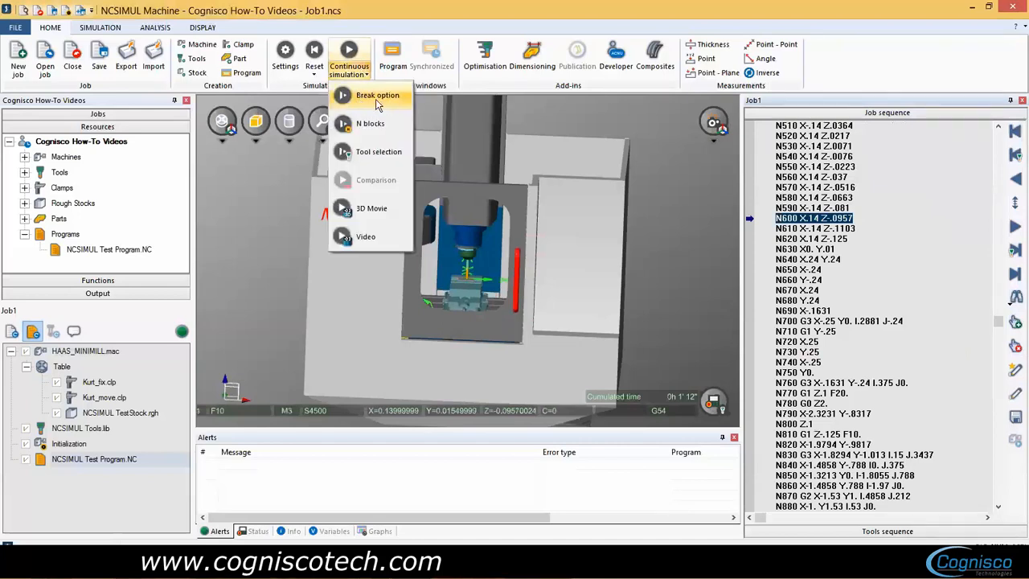
{"action": "left_click", "coordinate": [375, 97]}
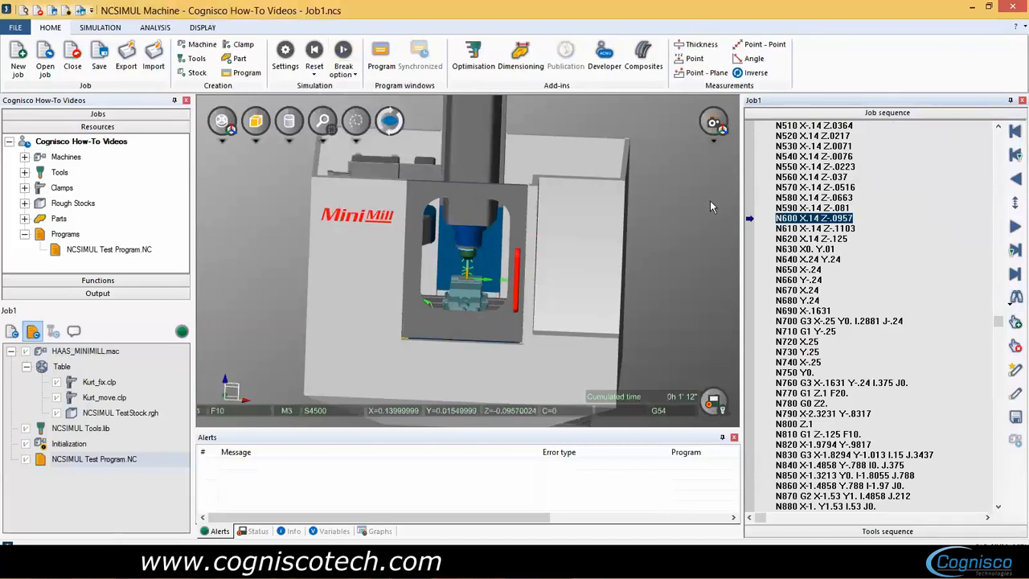
Step: Set a breakpoint at block N600 and reset the simulation
{"action": "left_click", "coordinate": [1017, 324]}
{"action": "left_click", "coordinate": [792, 199]}
{"action": "left_click", "coordinate": [794, 219]}
{"action": "left_click", "coordinate": [316, 53]}
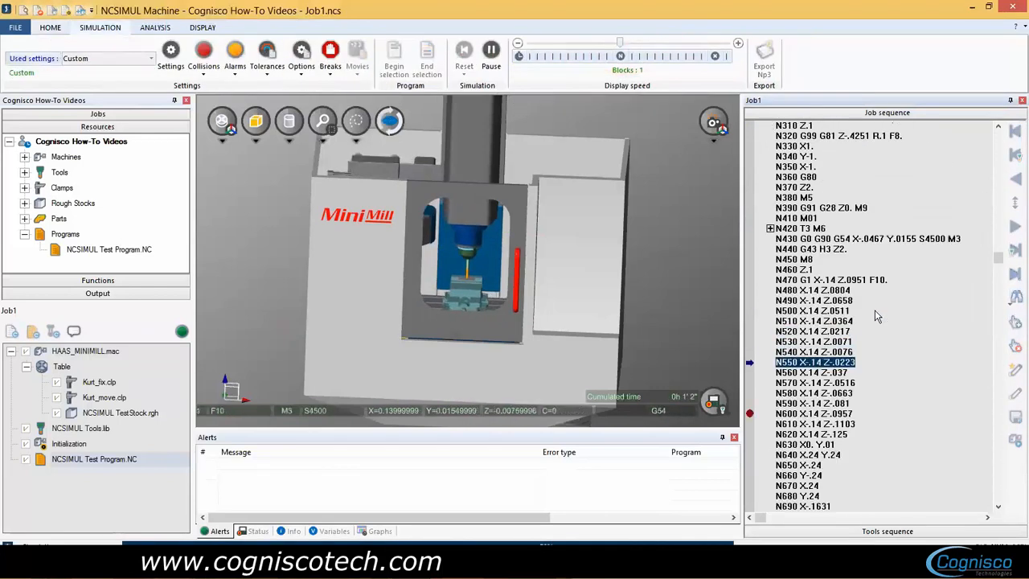
Step: Pause the running simulation, and run it again in Break option mode to the N600 breakpoint at a display speed of 85 blocks
{"action": "left_click", "coordinate": [495, 51]}
{"action": "left_click", "coordinate": [493, 51]}
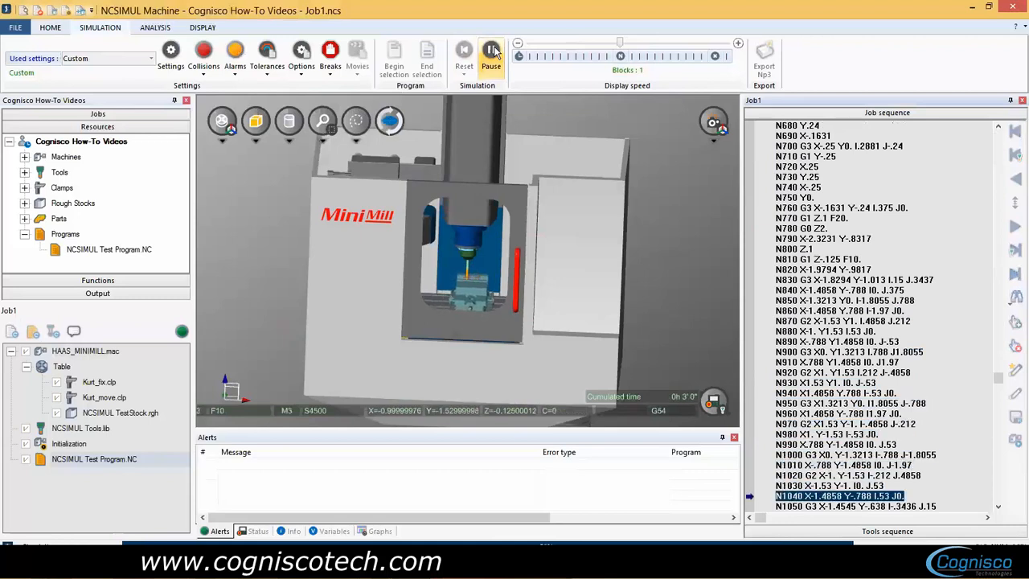
{"action": "left_click", "coordinate": [496, 53]}
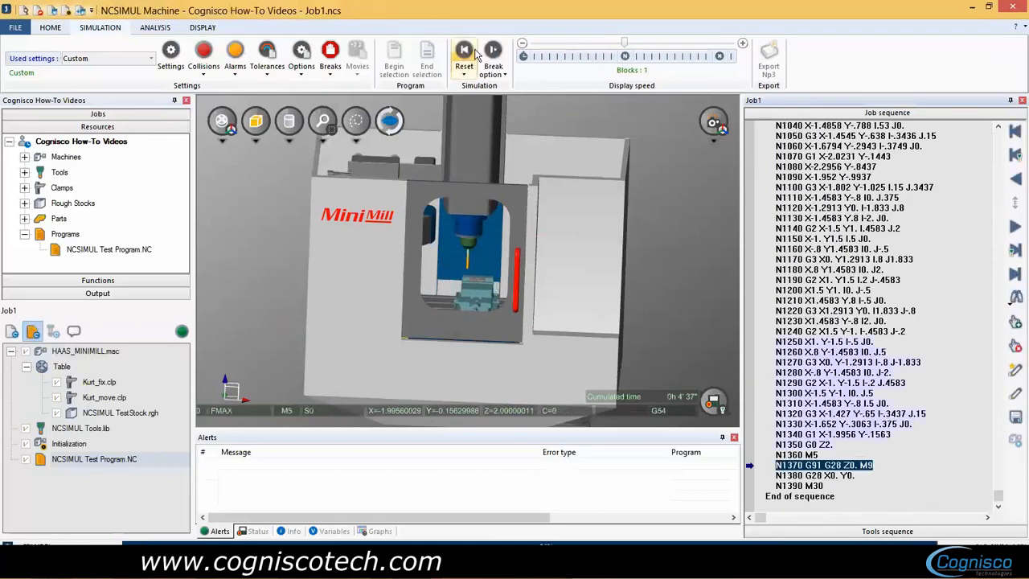
{"action": "left_click", "coordinate": [494, 51]}
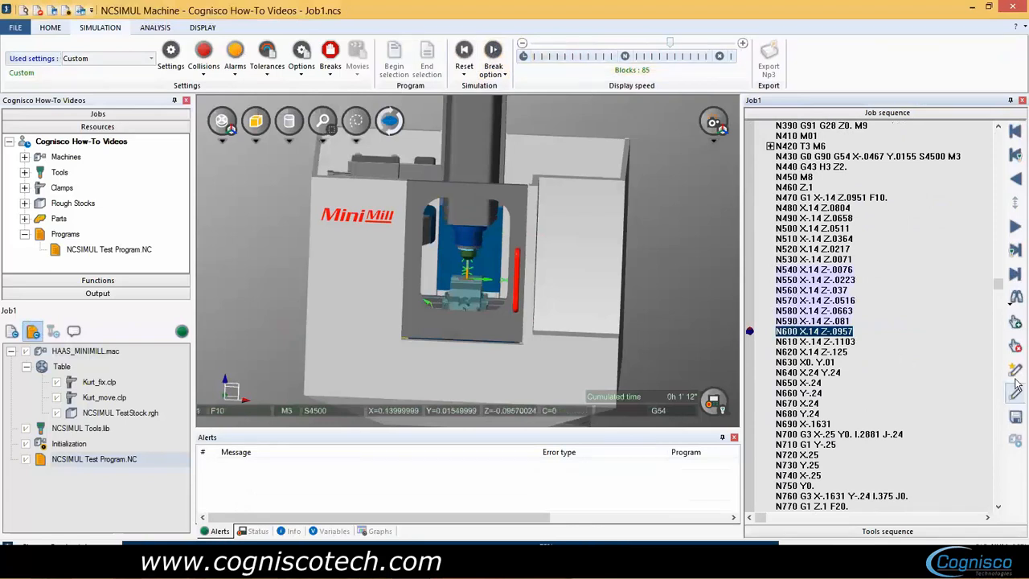
Step: Remove the breakpoint at block N600, set one at N500, and clear all breakpoints with the simulation moved to N630
{"action": "left_click", "coordinate": [1016, 324]}
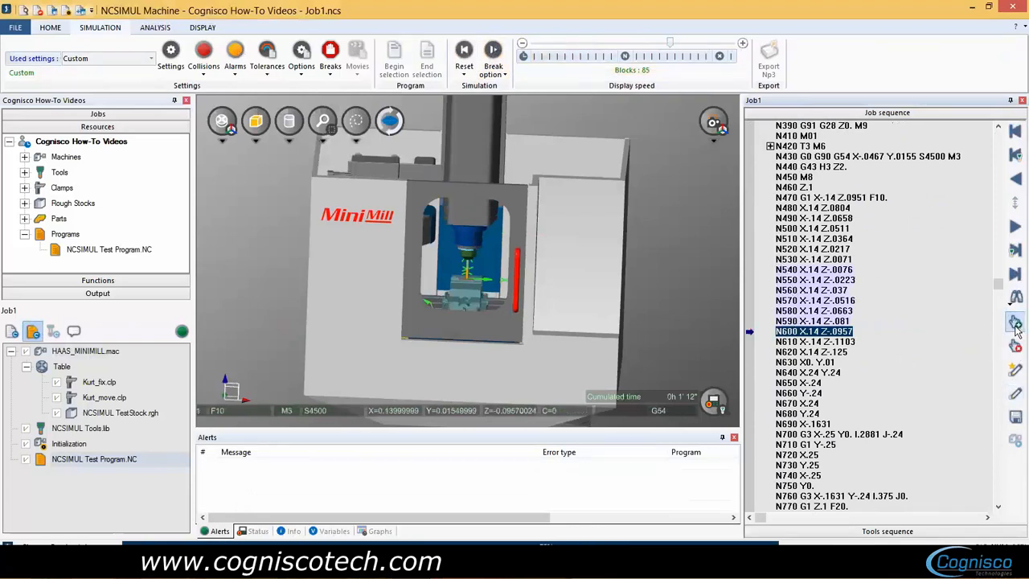
{"action": "left_click", "coordinate": [811, 231]}
{"action": "left_click", "coordinate": [1015, 323]}
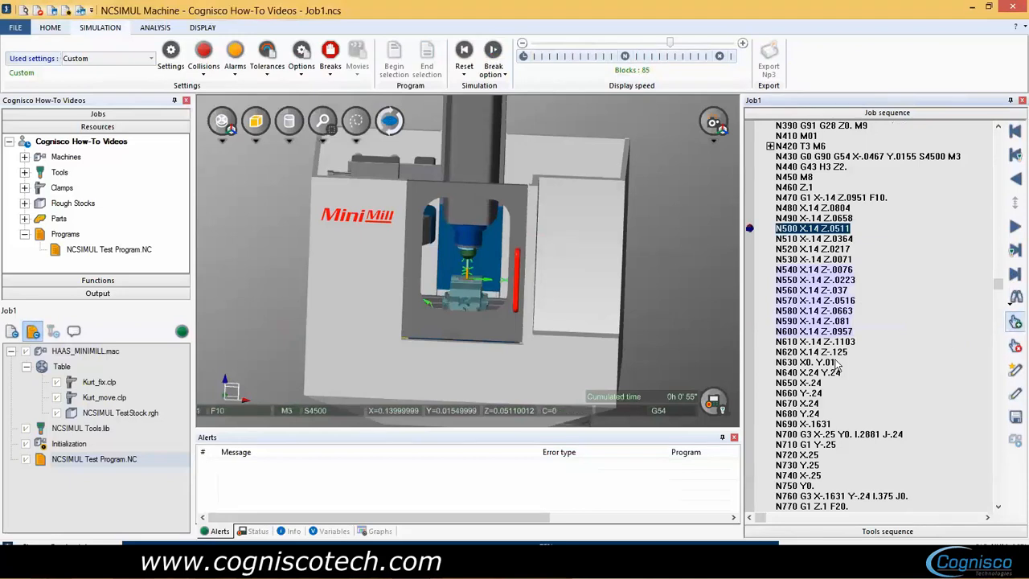
{"action": "left_click", "coordinate": [814, 361]}
{"action": "left_click", "coordinate": [1015, 346]}
Step: Set breakpoints at blocks N700, N590 and N510, and delete all of them at once
{"action": "scroll", "coordinate": [893, 369], "scroll_direction": "down", "scroll_amount": 2}
{"action": "left_click", "coordinate": [798, 373]}
{"action": "left_click", "coordinate": [1015, 323]}
{"action": "left_click", "coordinate": [812, 259]}
{"action": "left_click", "coordinate": [1015, 323]}
{"action": "left_click", "coordinate": [814, 177]}
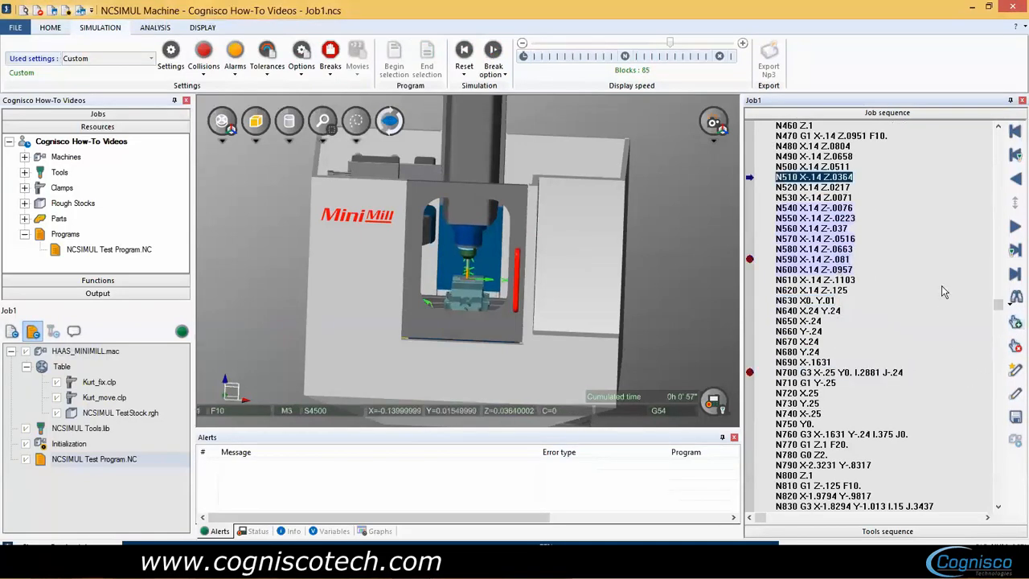
{"action": "left_click", "coordinate": [1017, 324]}
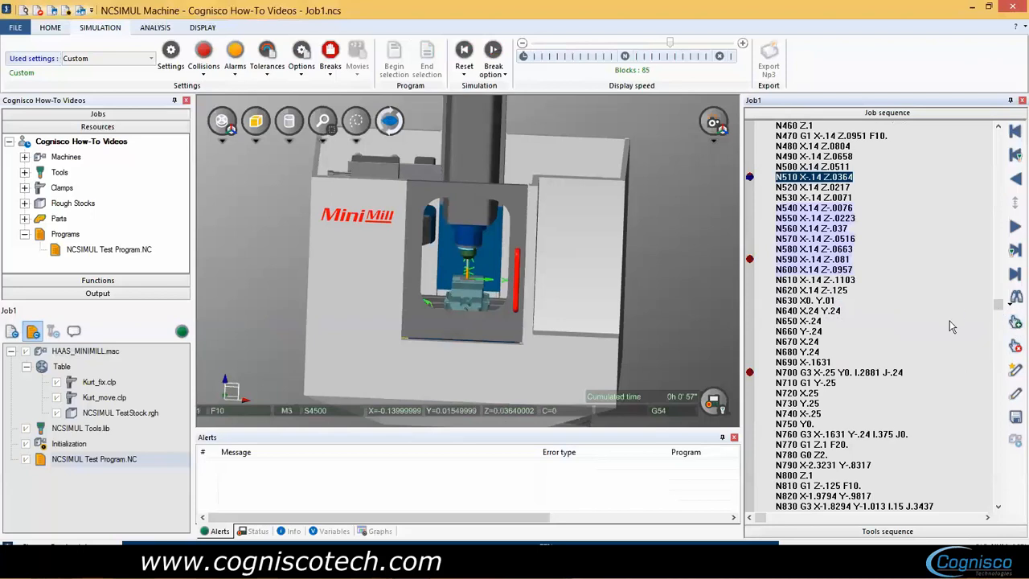
{"action": "left_click", "coordinate": [1016, 348]}
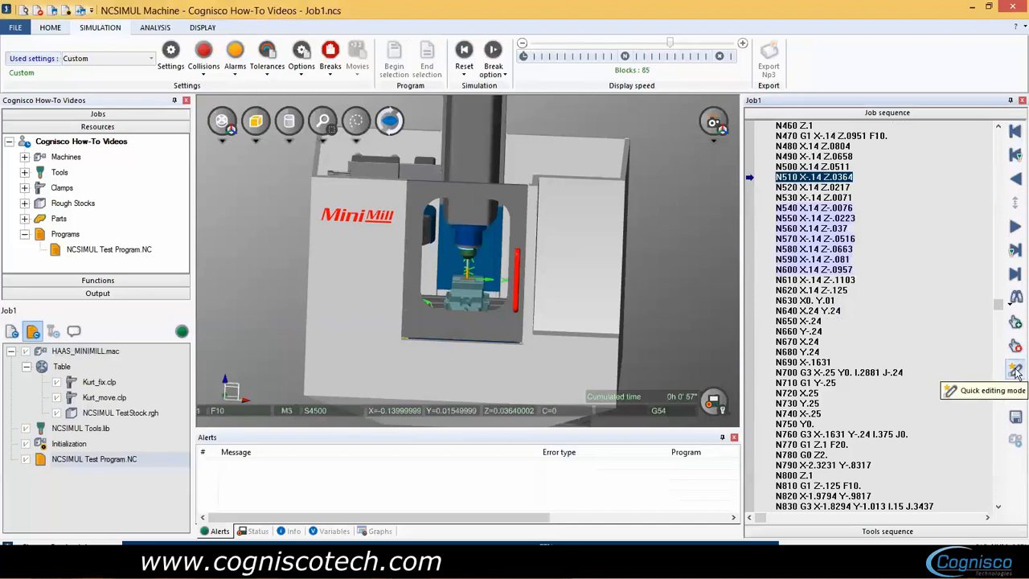
Step: Insert a new block N515 X.0 after N510 in quick editing mode and discard the change
{"action": "left_click", "coordinate": [1015, 370]}
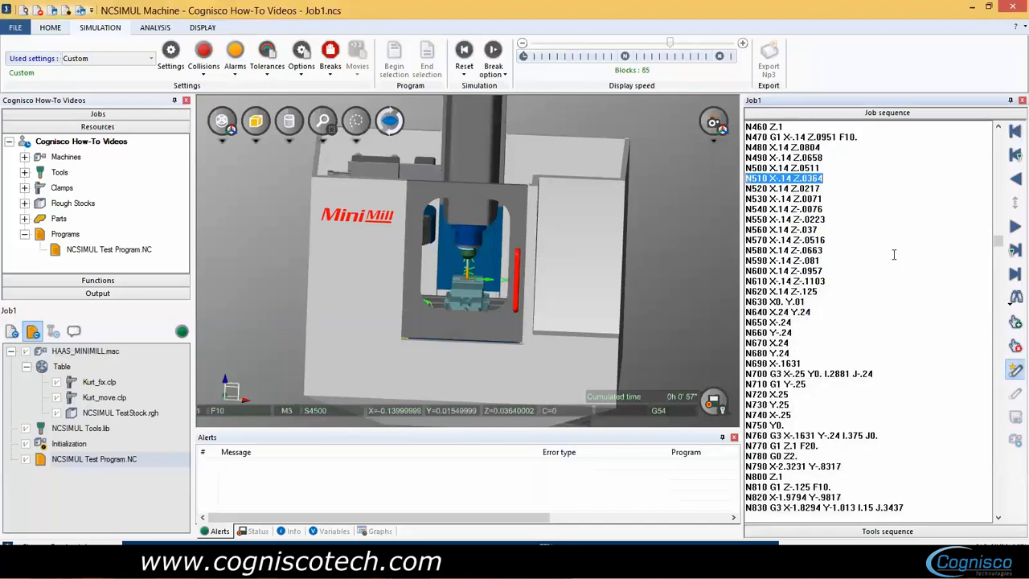
{"action": "left_click", "coordinate": [834, 178]}
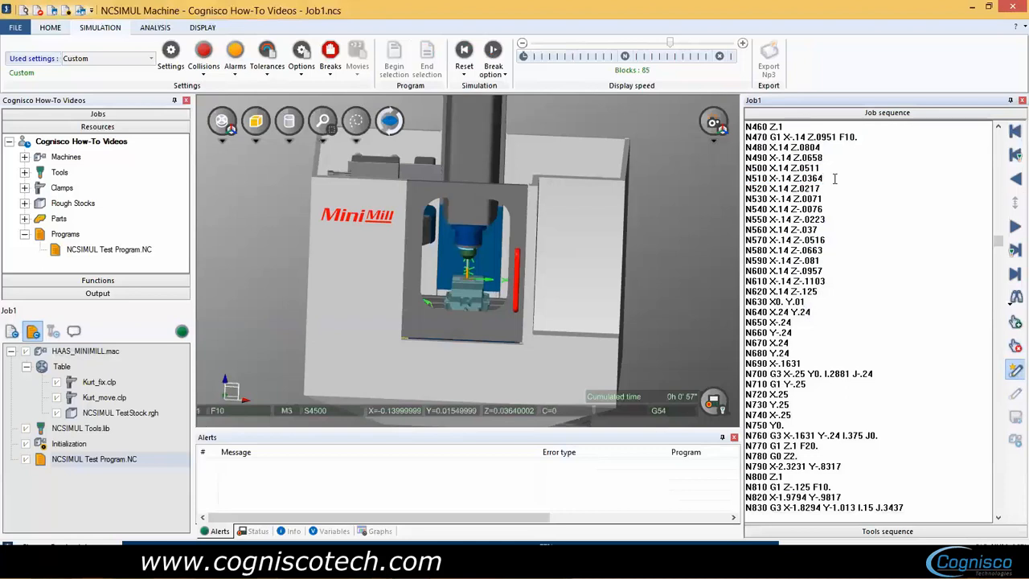
{"action": "key", "text": "Return"}
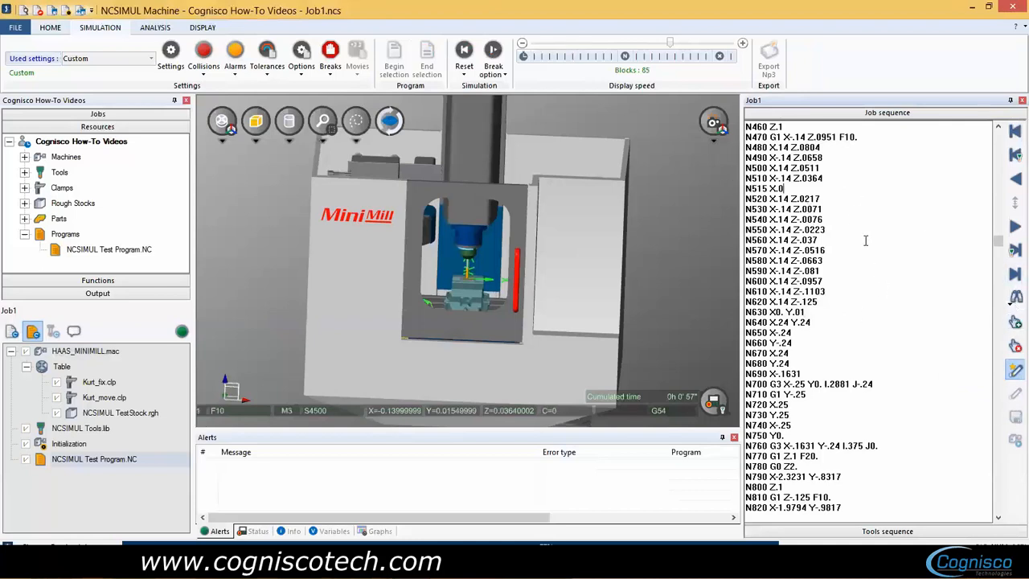
{"action": "left_click", "coordinate": [1014, 370]}
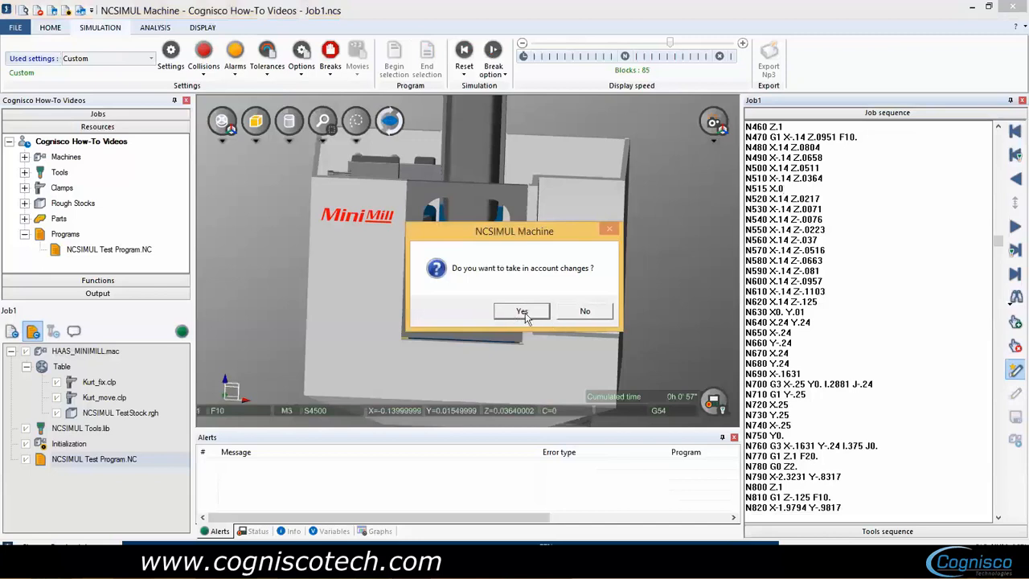
{"action": "left_click", "coordinate": [585, 311]}
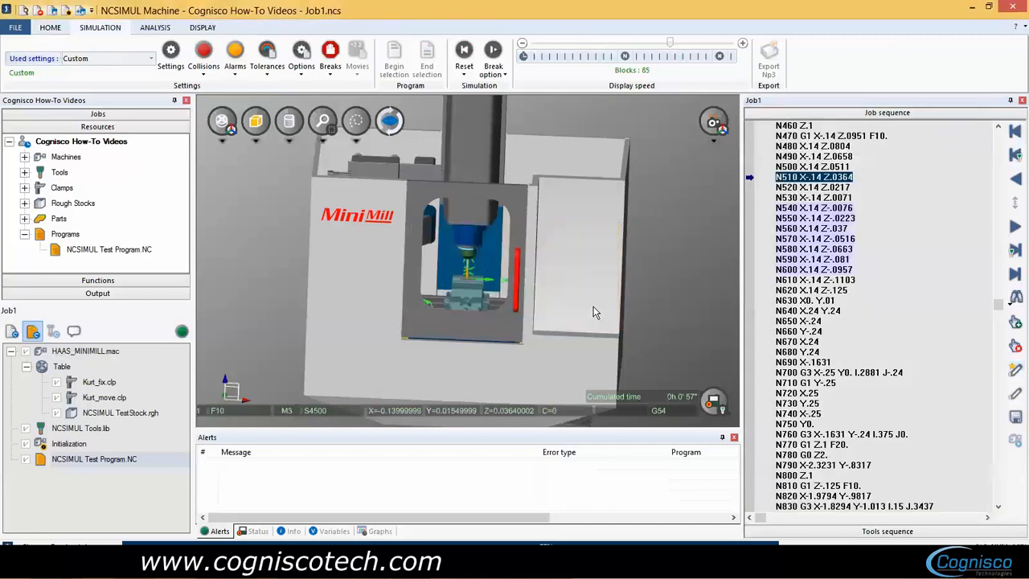
Step: Activate the program editing mode, and switch its Edit and MDI modes on and off
{"action": "left_click", "coordinate": [1015, 396]}
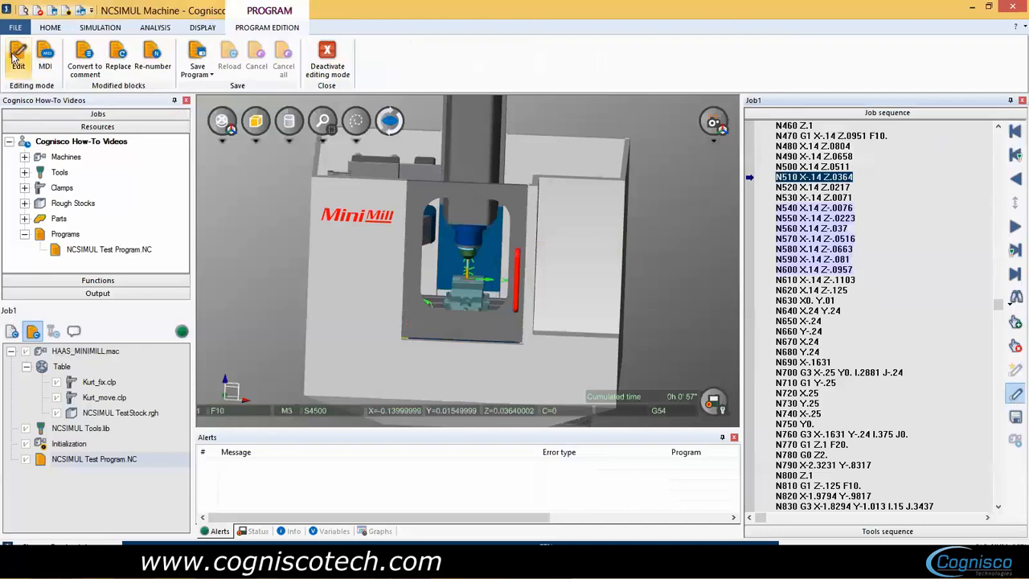
{"action": "left_click", "coordinate": [17, 62]}
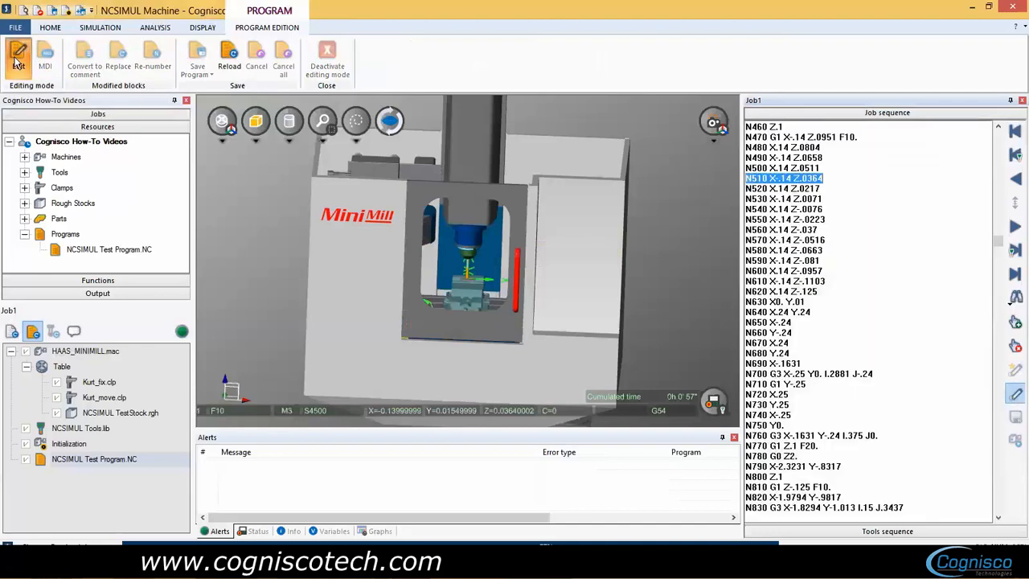
{"action": "left_click", "coordinate": [16, 64]}
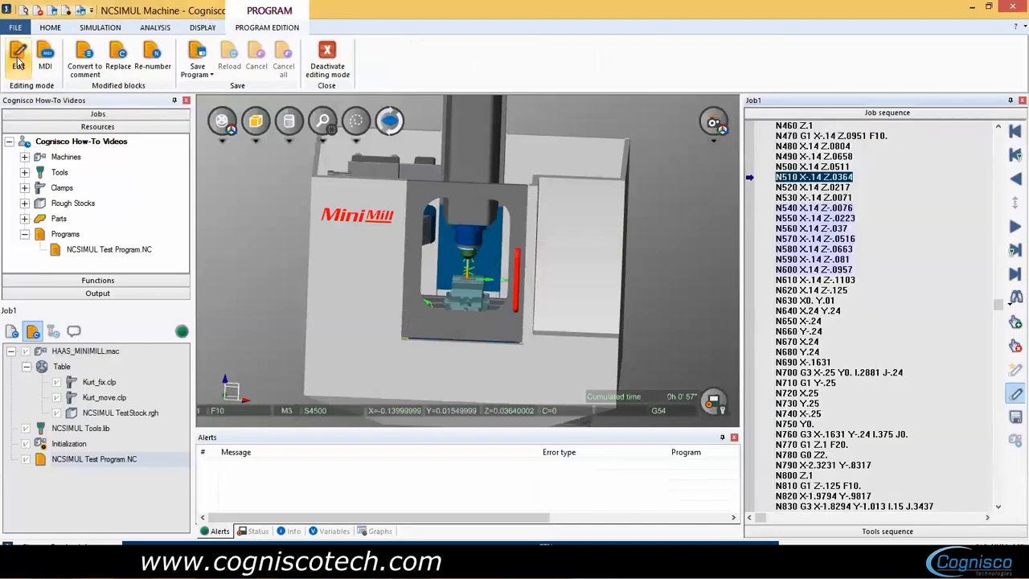
{"action": "left_click", "coordinate": [45, 53]}
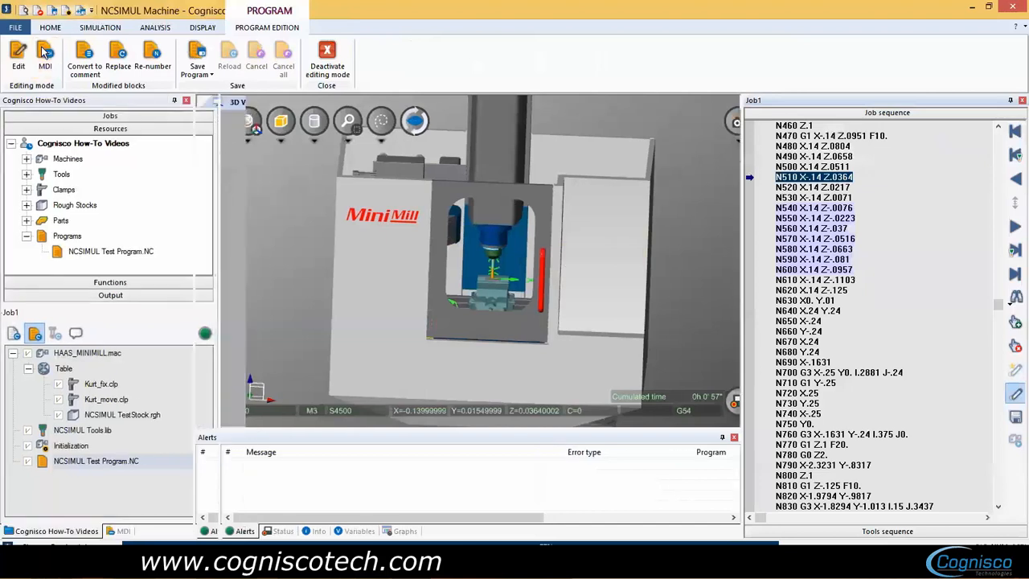
{"action": "left_click", "coordinate": [44, 53]}
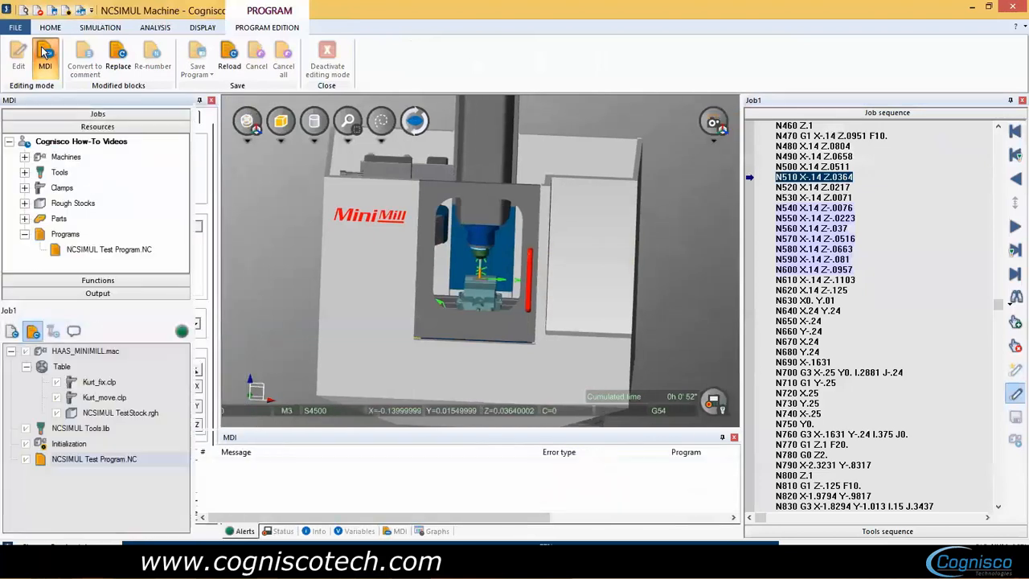
Step: Convert block N510 to a comment and change it back to an active block
{"action": "left_click", "coordinate": [82, 59]}
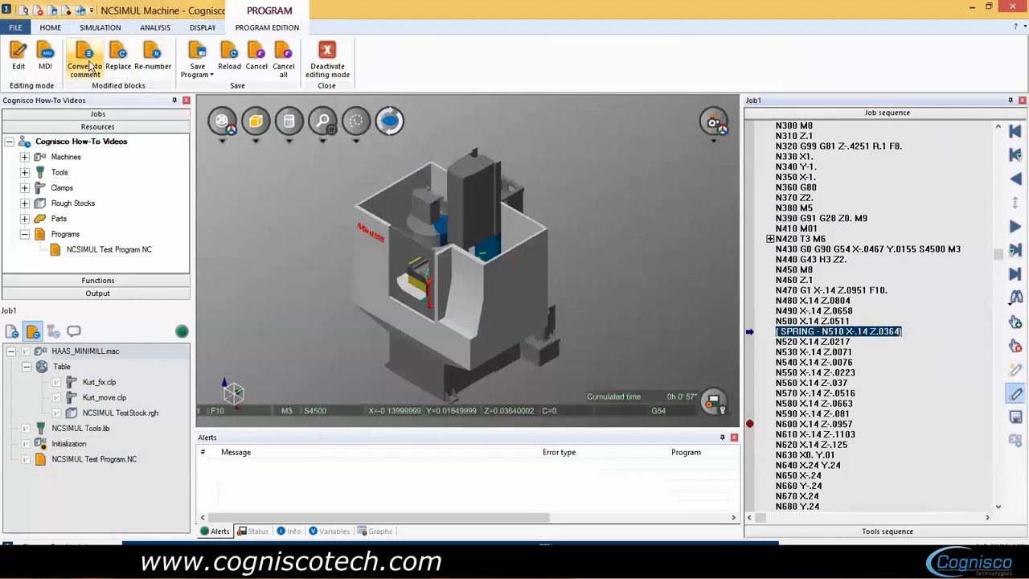
{"action": "left_click", "coordinate": [824, 384]}
{"action": "left_click", "coordinate": [817, 341]}
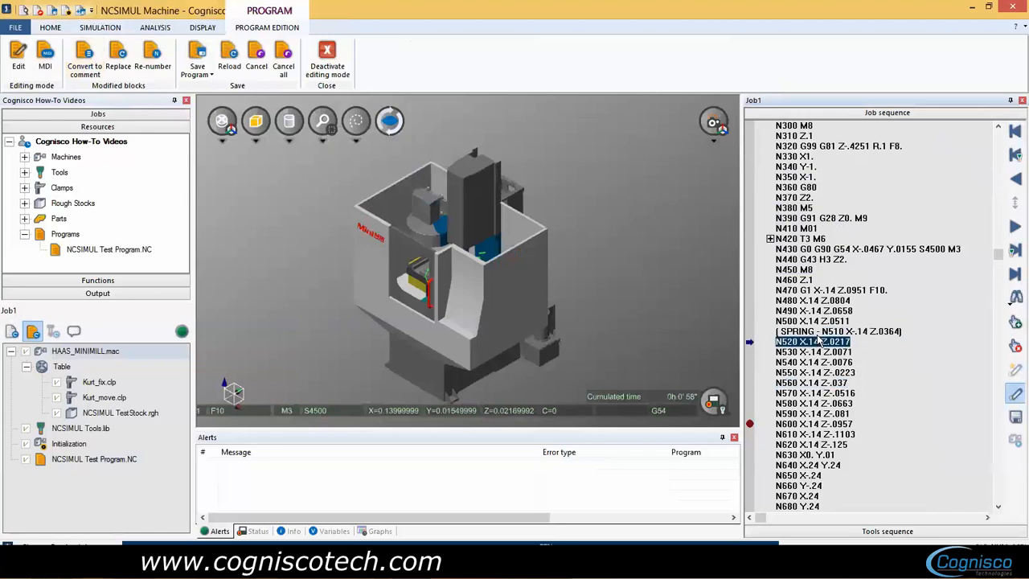
{"action": "left_click", "coordinate": [818, 336]}
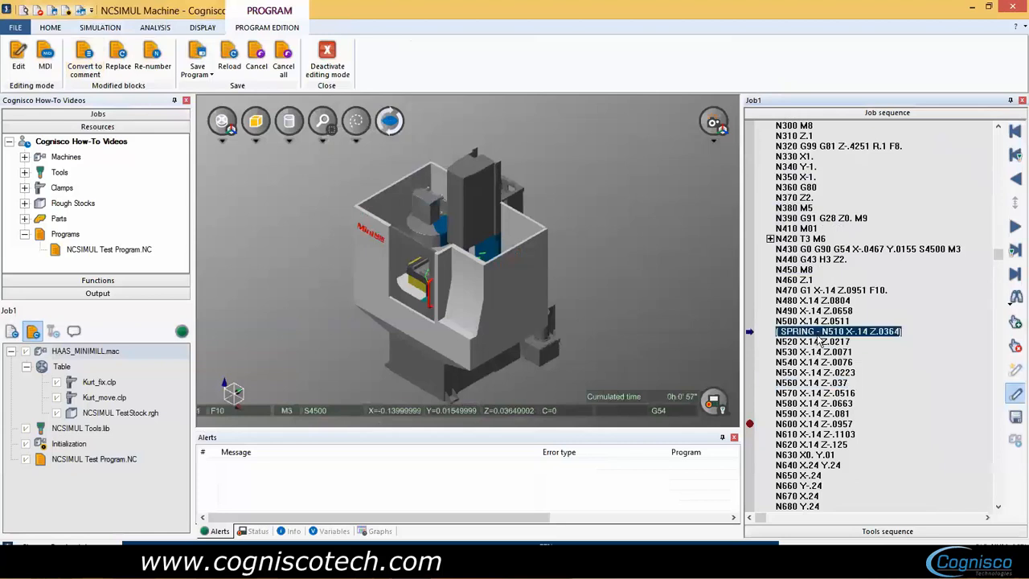
{"action": "left_click", "coordinate": [85, 56]}
Step: Replace all occurrences of Y.25 in the program with Y.2, matching whole words only
{"action": "left_click", "coordinate": [117, 58]}
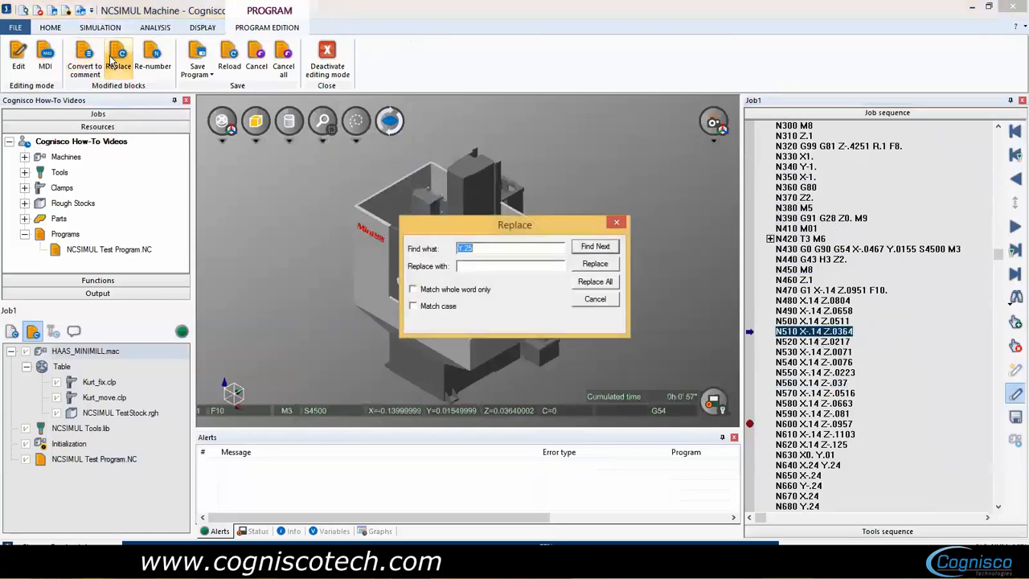
{"action": "left_click", "coordinate": [497, 264]}
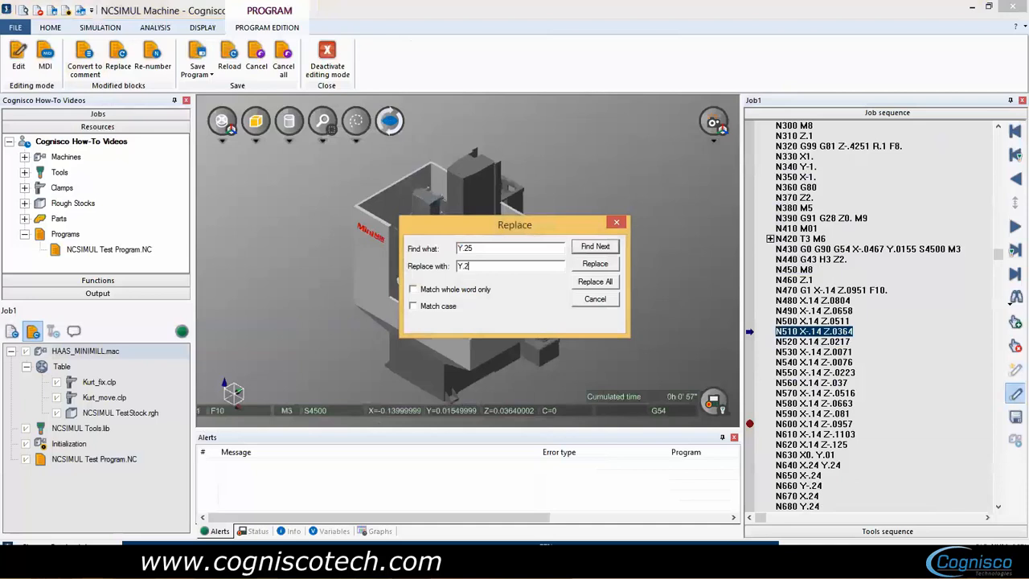
{"action": "left_click", "coordinate": [479, 291]}
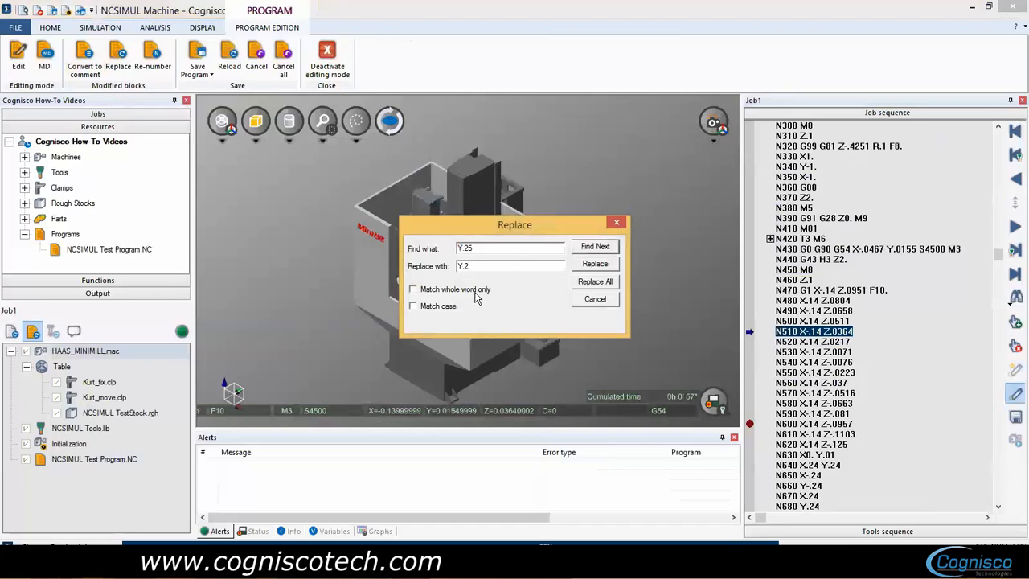
{"action": "left_click", "coordinate": [598, 252]}
{"action": "left_click", "coordinate": [593, 268]}
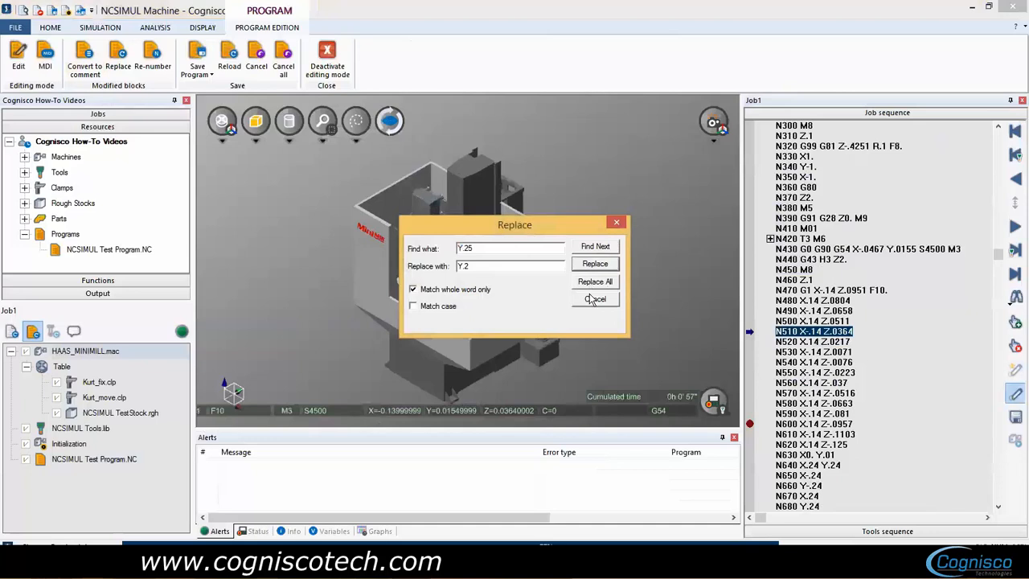
{"action": "left_click", "coordinate": [595, 282]}
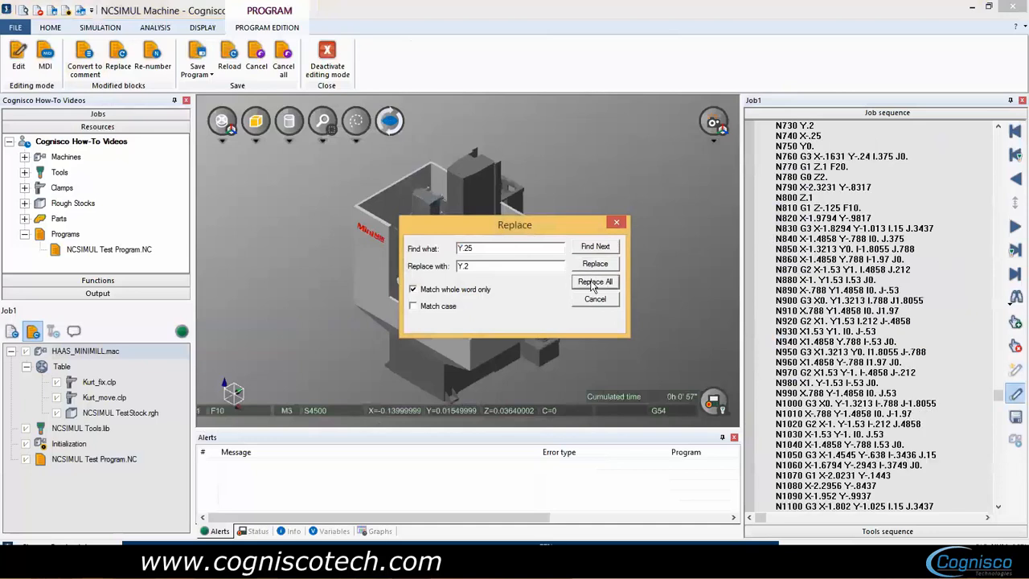
{"action": "left_click", "coordinate": [595, 300]}
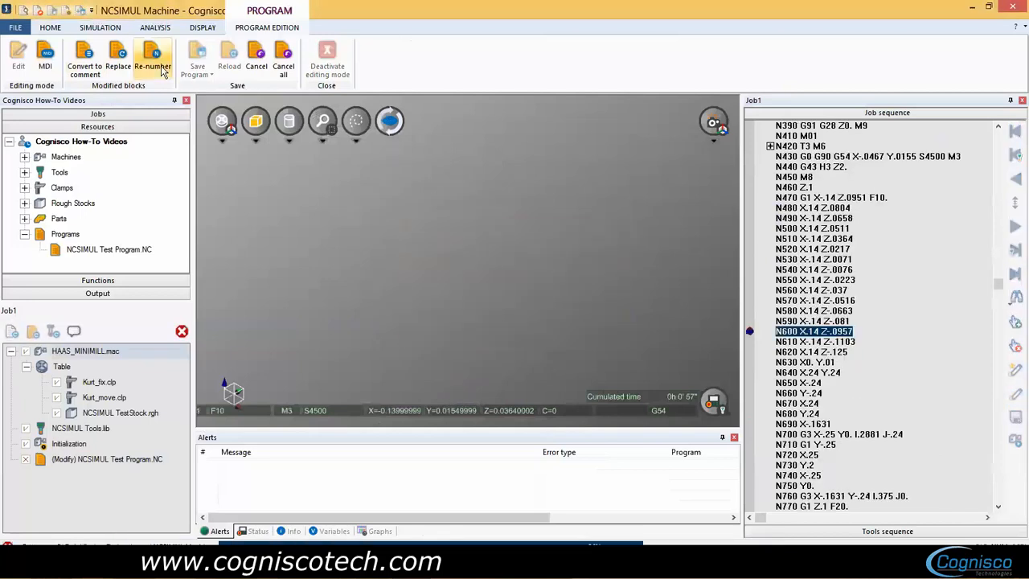
{"action": "left_click", "coordinate": [161, 65]}
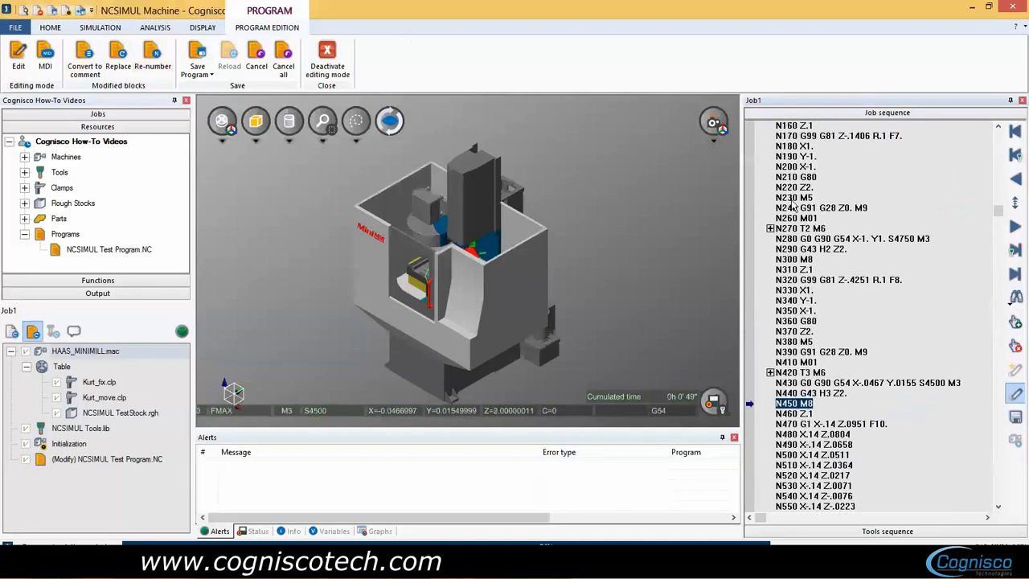
{"action": "left_click", "coordinate": [157, 71]}
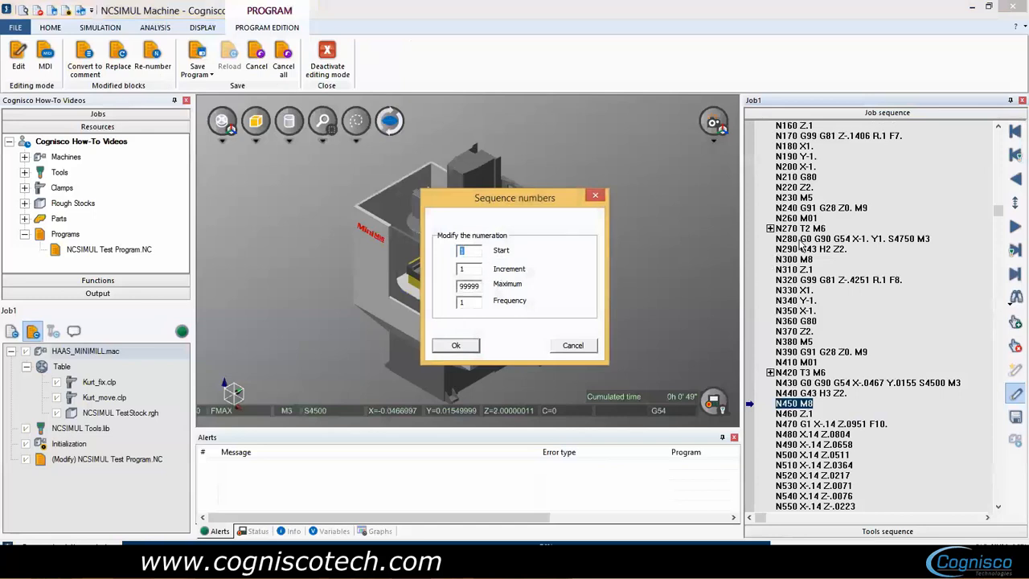
{"action": "left_click", "coordinate": [596, 196]}
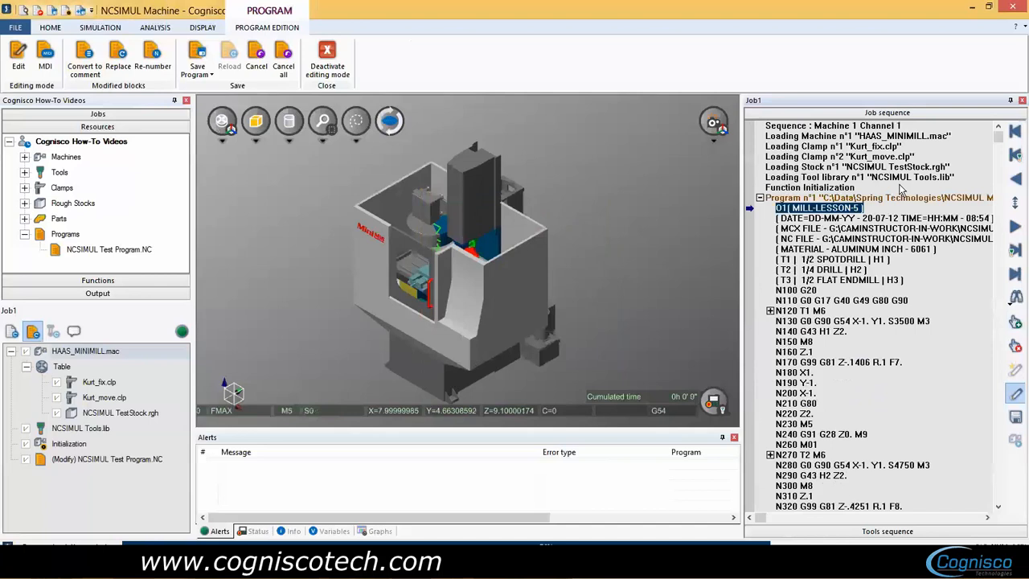
Step: Renumber the program blocks with start 10, increment 5, maximum 99999 and frequency 1, and deactivate the editing mode
{"action": "left_click", "coordinate": [804, 291]}
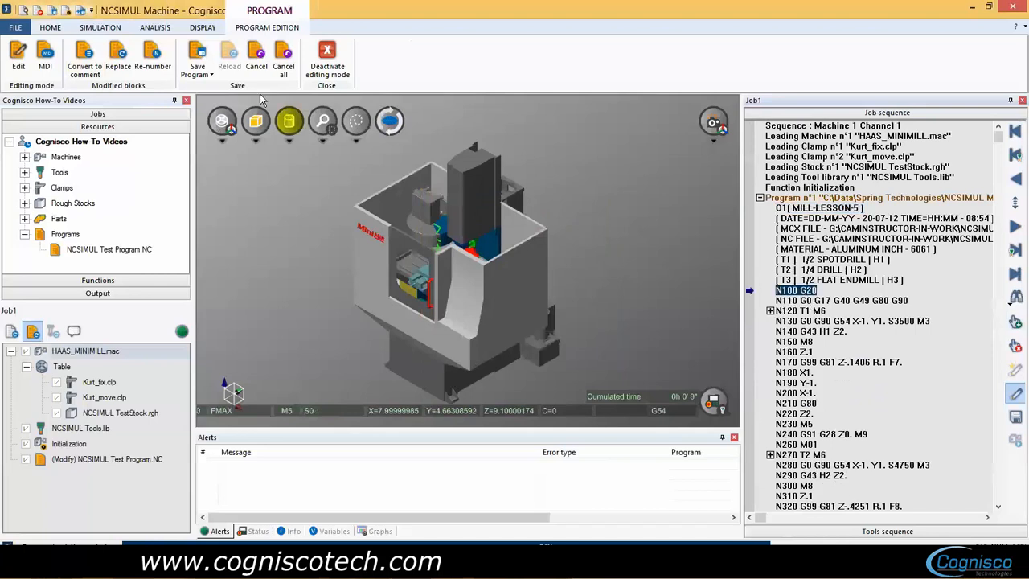
{"action": "left_click", "coordinate": [154, 65]}
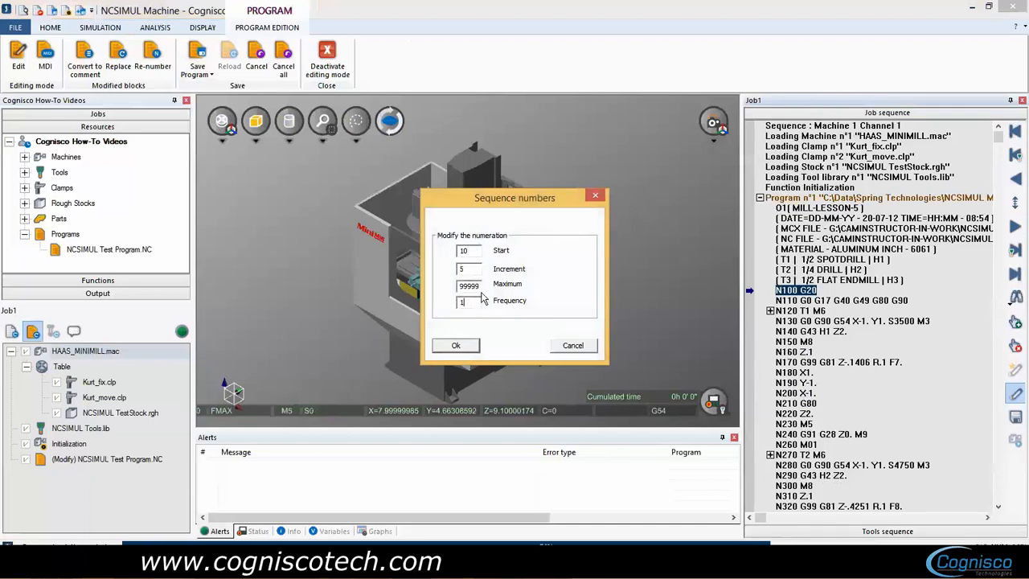
{"action": "left_click", "coordinate": [456, 346]}
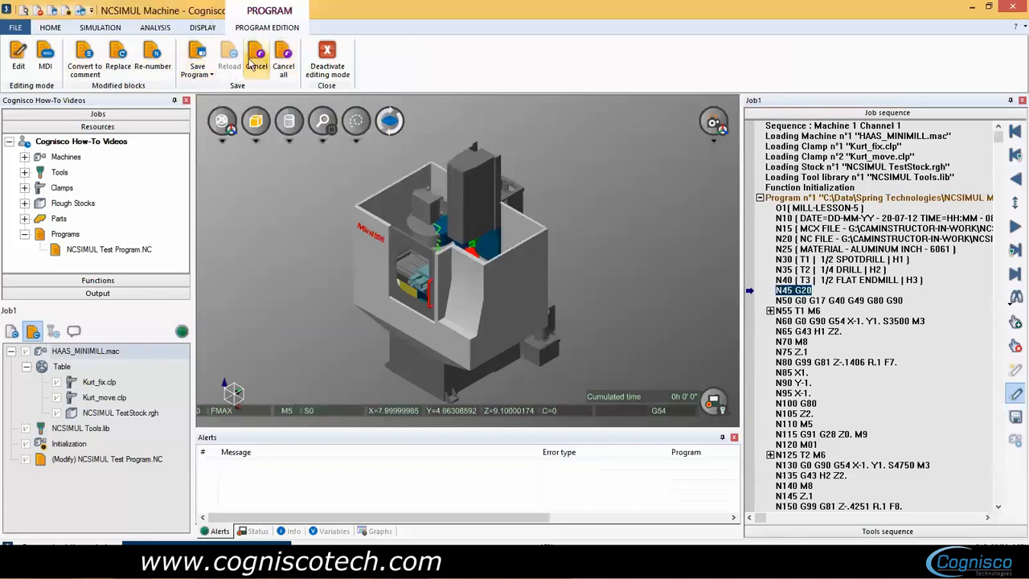
{"action": "left_click", "coordinate": [330, 58]}
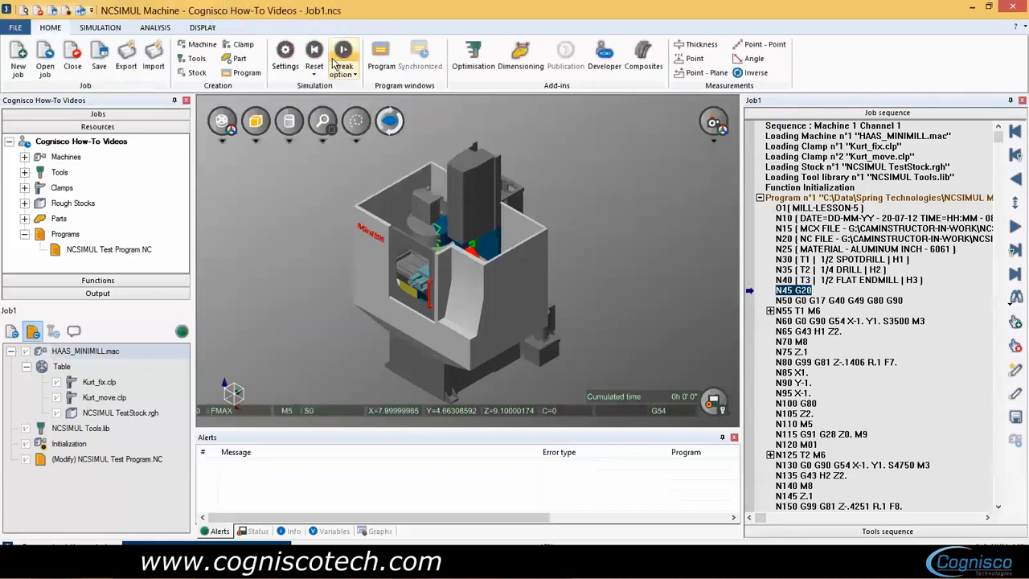
Step: Open the program's saving options, close them without saving, and run the simulation to block N85
{"action": "left_click", "coordinate": [1017, 423]}
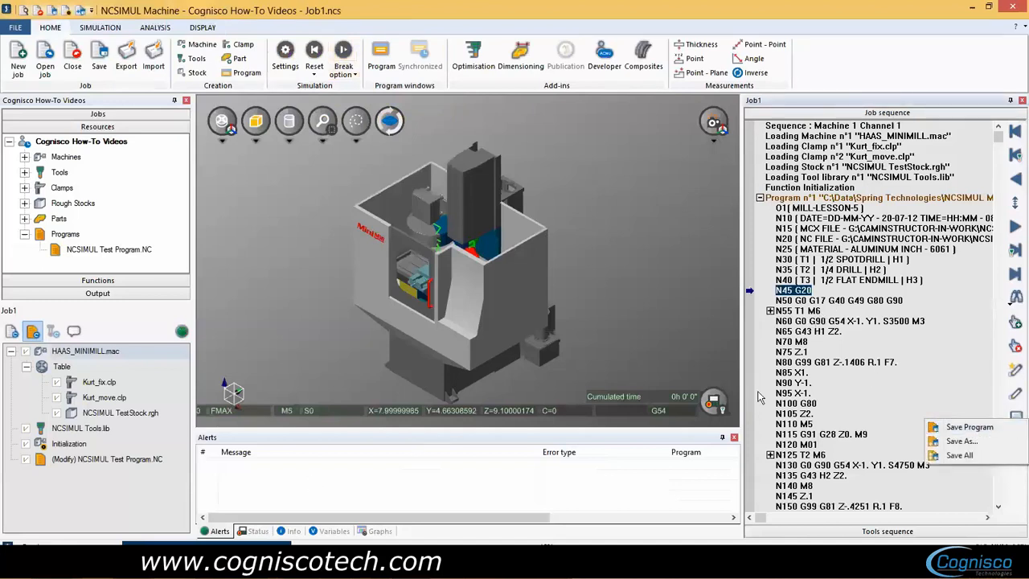
{"action": "left_click", "coordinate": [796, 383]}
{"action": "left_click", "coordinate": [810, 374]}
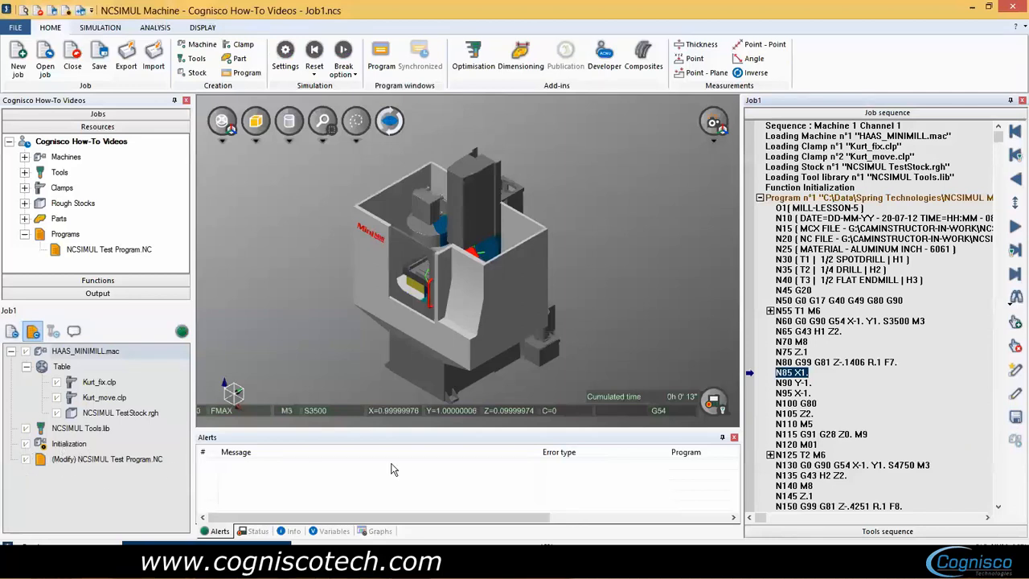
Step: Save the modified NC program to its existing file, accept the changes, and select the program in the job tree
{"action": "left_click", "coordinate": [1016, 422]}
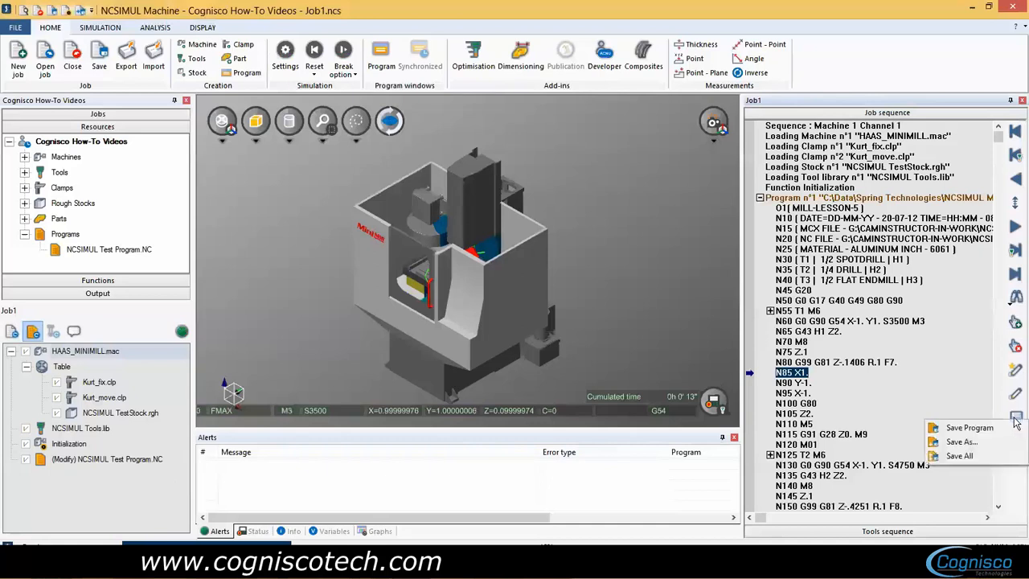
{"action": "left_click", "coordinate": [972, 428]}
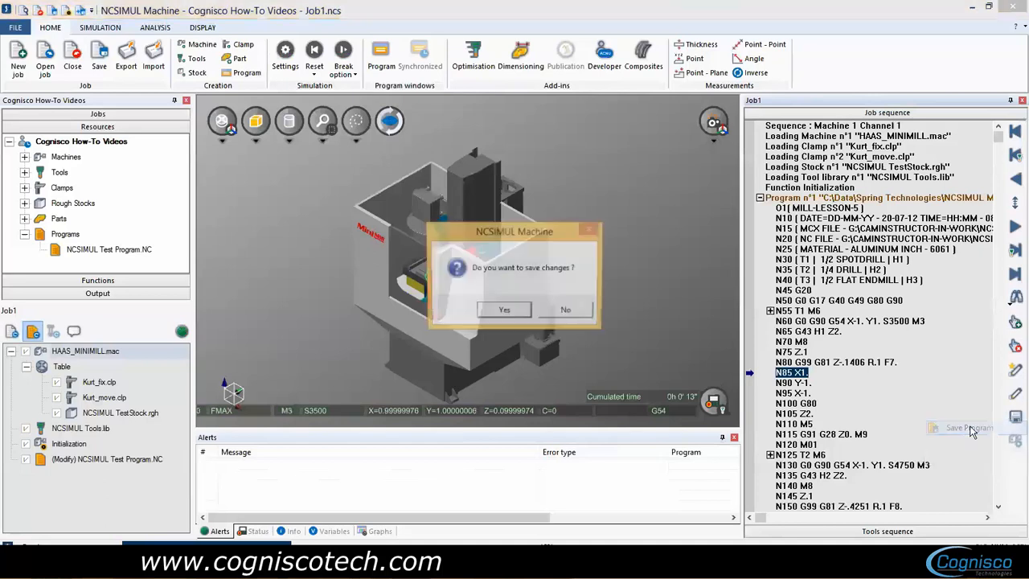
{"action": "left_click", "coordinate": [501, 312]}
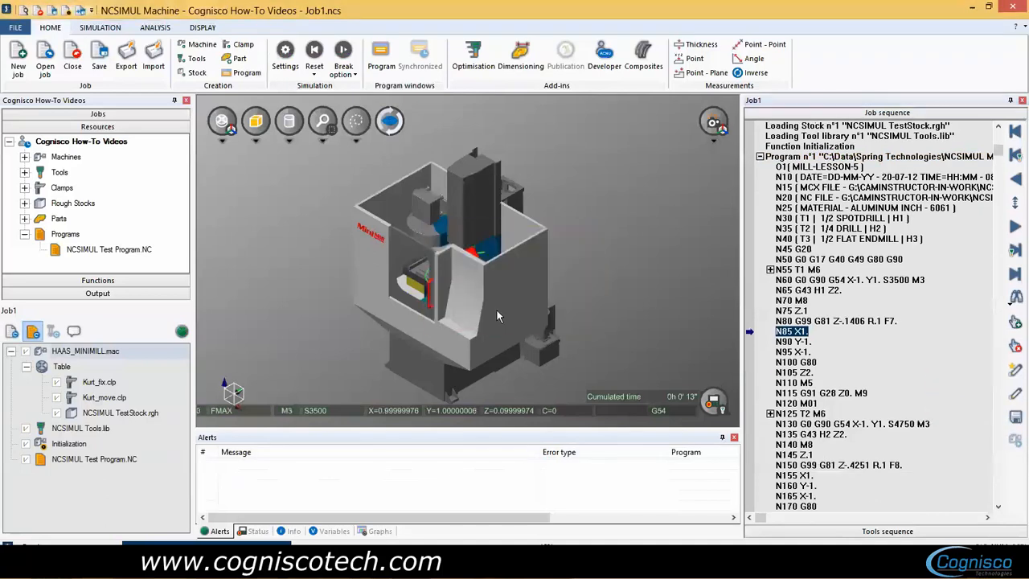
{"action": "left_click", "coordinate": [95, 465]}
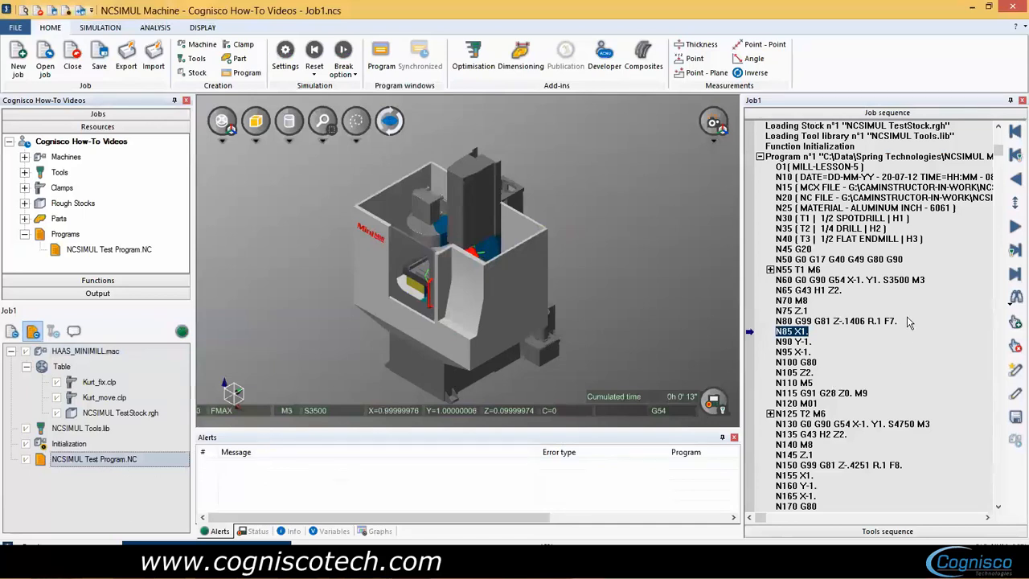
Step: Run the simulation to block N120 and view the program's saving options without saving
{"action": "double_click", "coordinate": [885, 403]}
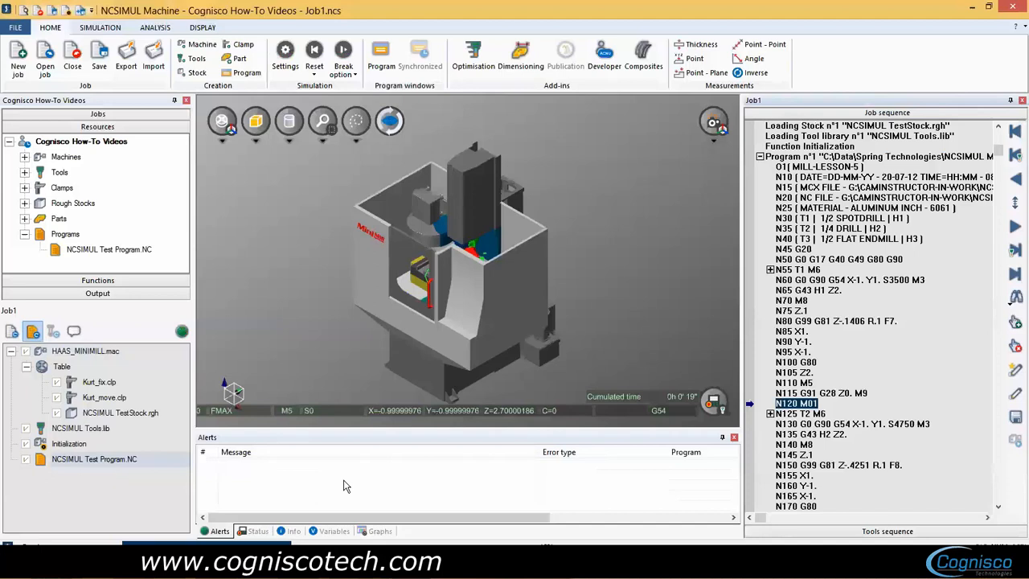
{"action": "left_click", "coordinate": [1017, 417]}
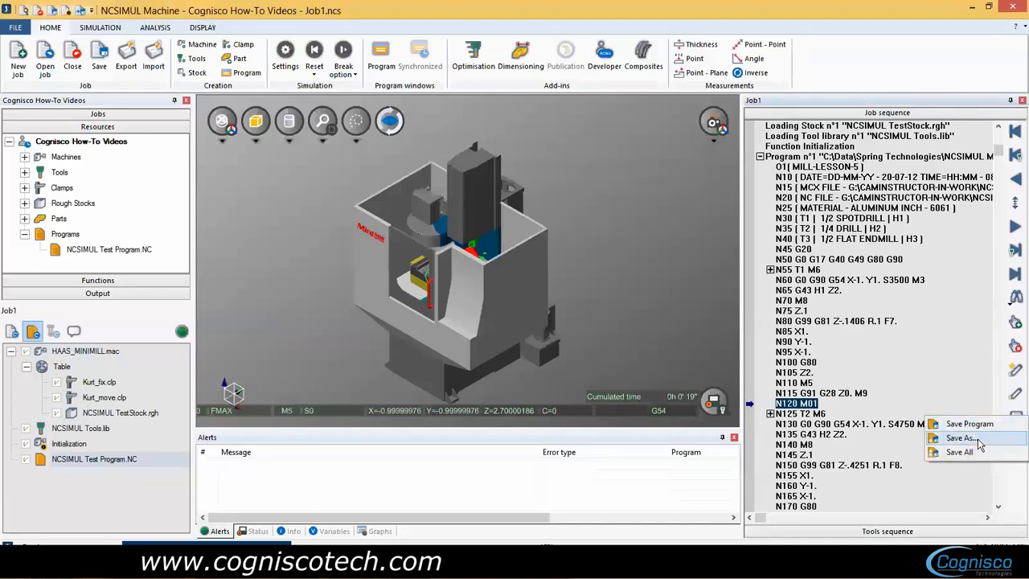
{"action": "left_click", "coordinate": [645, 396]}
Step: Return the simulation to block N100, insert an empty line after that block in editing mode, and end the editing
{"action": "left_click", "coordinate": [860, 363]}
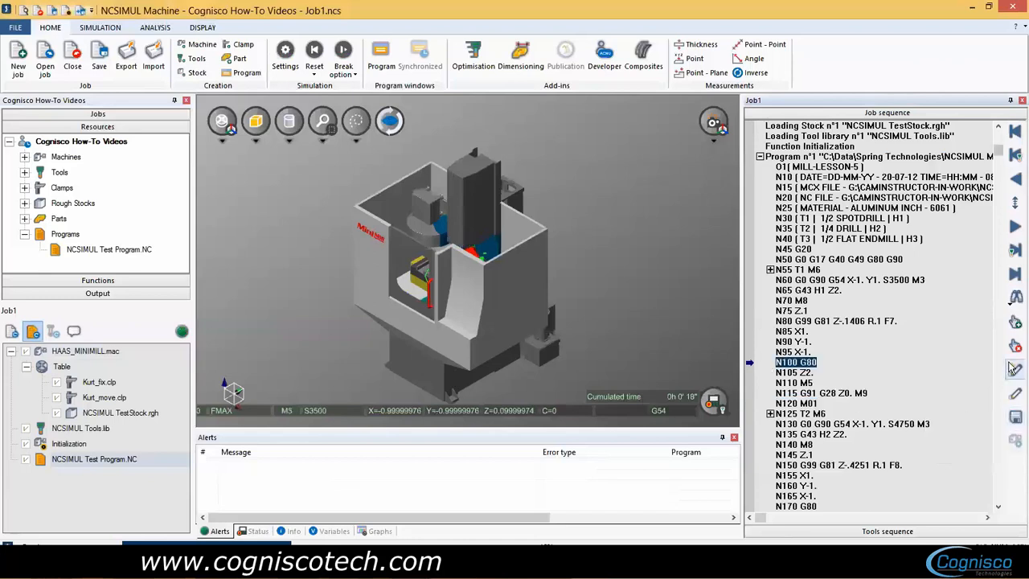
{"action": "left_click", "coordinate": [1016, 370]}
{"action": "left_click", "coordinate": [884, 336]}
{"action": "key", "text": "Return"}
{"action": "left_click", "coordinate": [1016, 370]}
{"action": "left_click", "coordinate": [522, 311]}
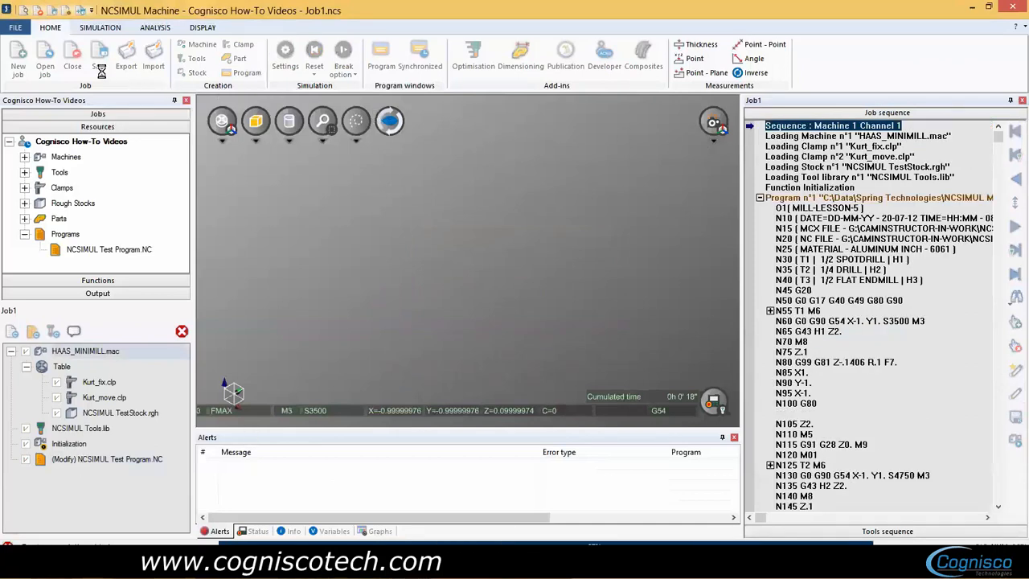
Step: Quit NCSIMUL Machine with the workspace saved, declining to save the current job
{"action": "left_click", "coordinate": [1011, 8]}
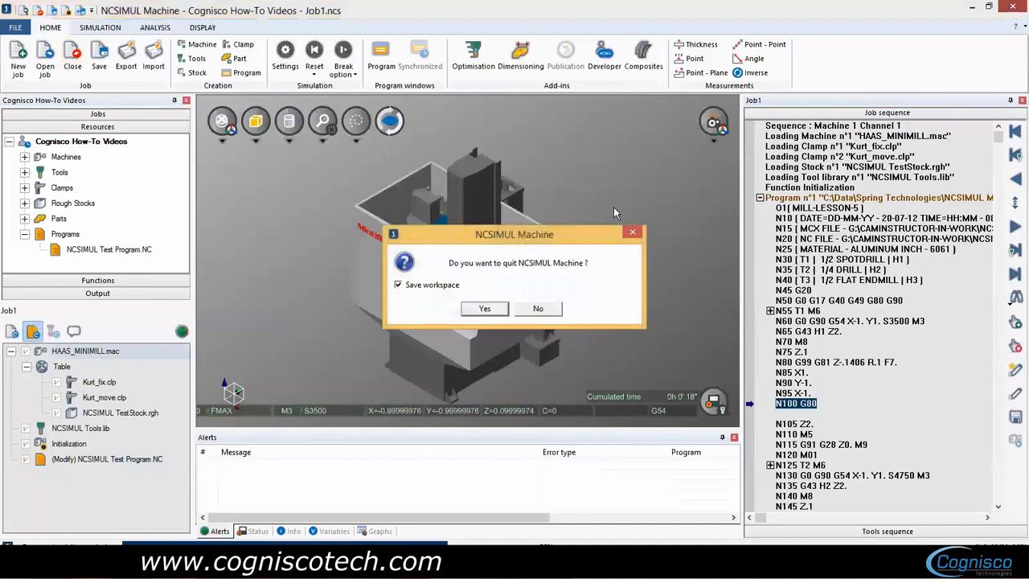
{"action": "left_click", "coordinate": [492, 311]}
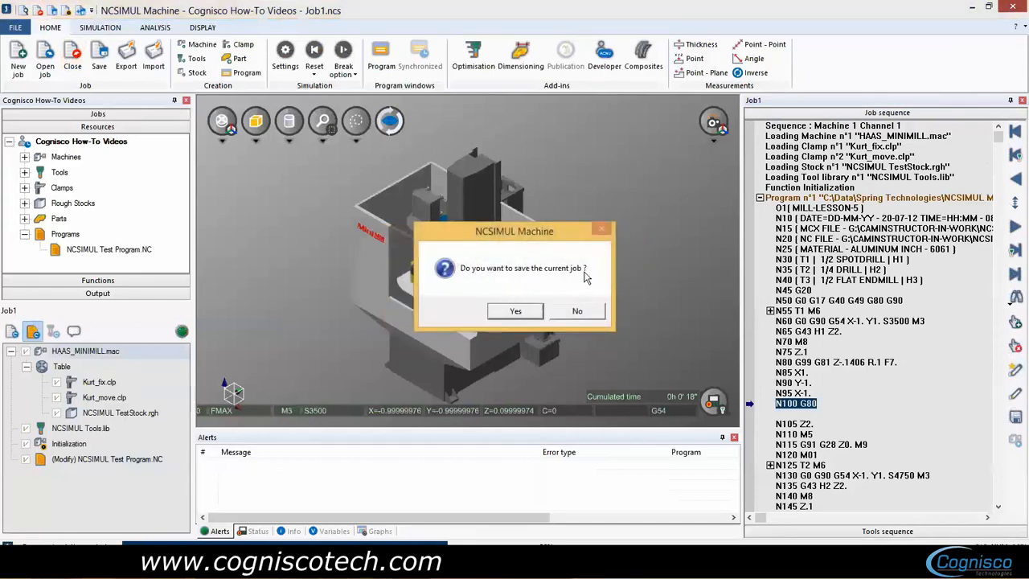
{"action": "left_click", "coordinate": [588, 314]}
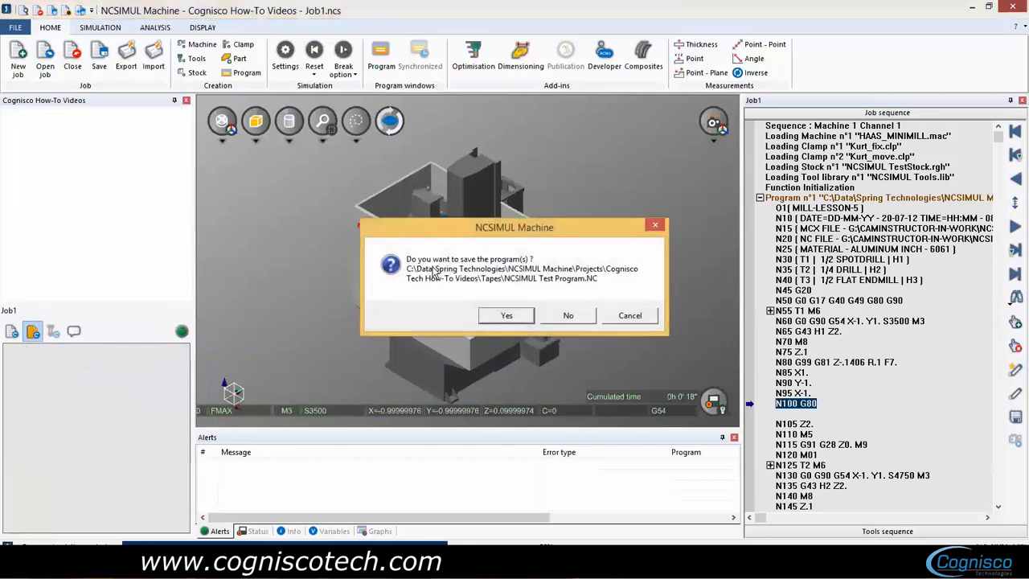